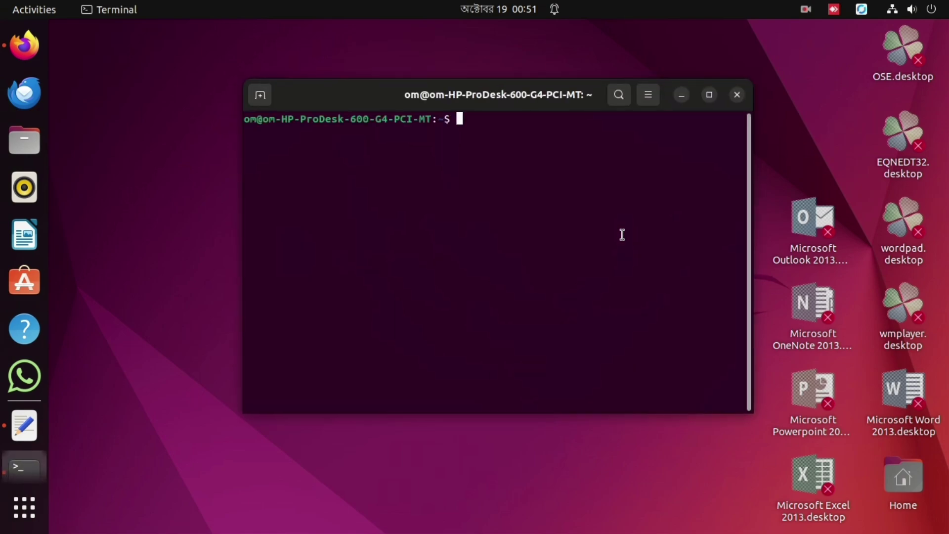
Move Terminal up-left, open the VMware notes in Text Editor beside it, and select line 7.
drag(500, 91, 372, 53)
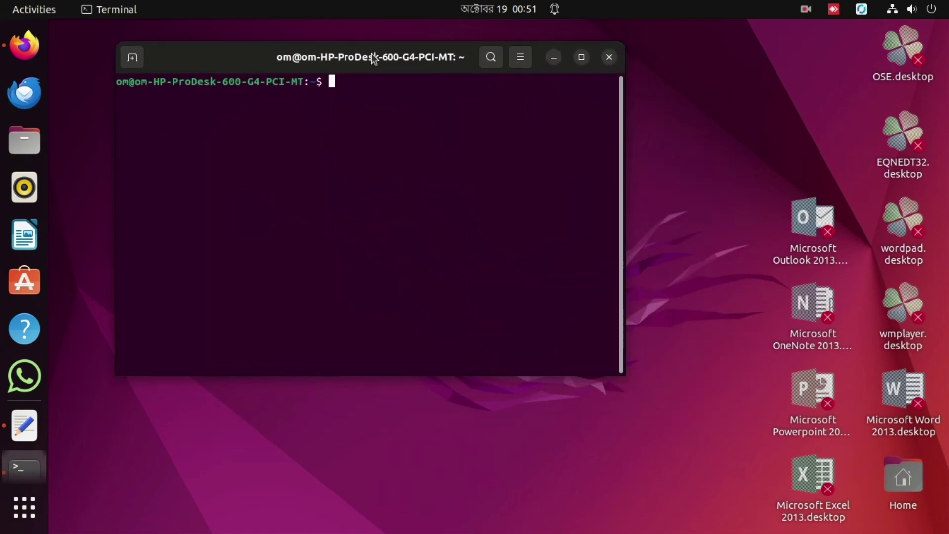
click(16, 428)
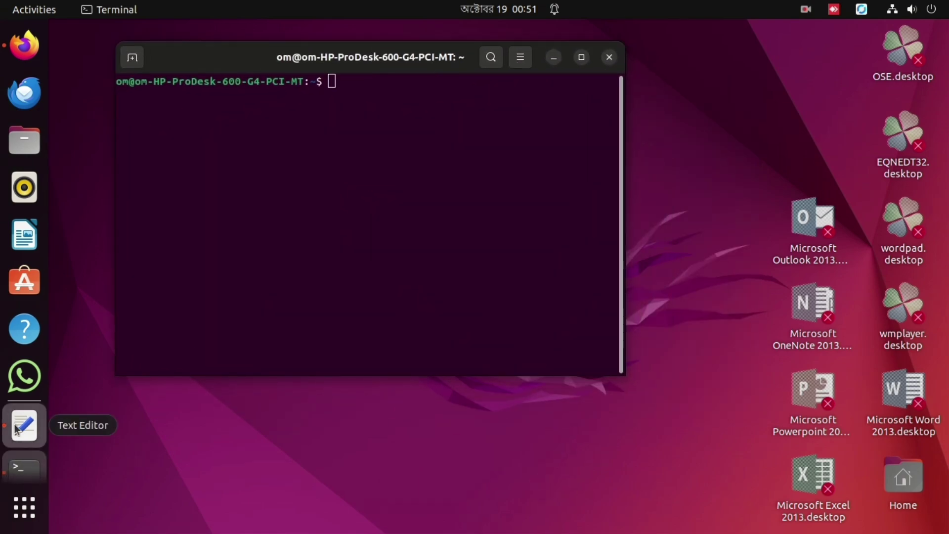
drag(306, 170, 590, 142)
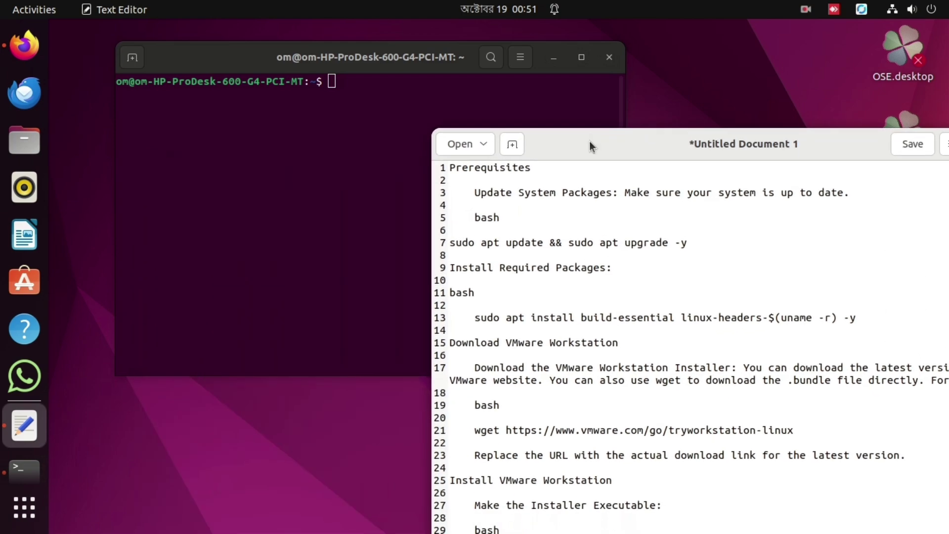
drag(689, 243, 449, 242)
Copy the line 7 update-and-upgrade command into Terminal and run it with the sudo password.
right_click(468, 246)
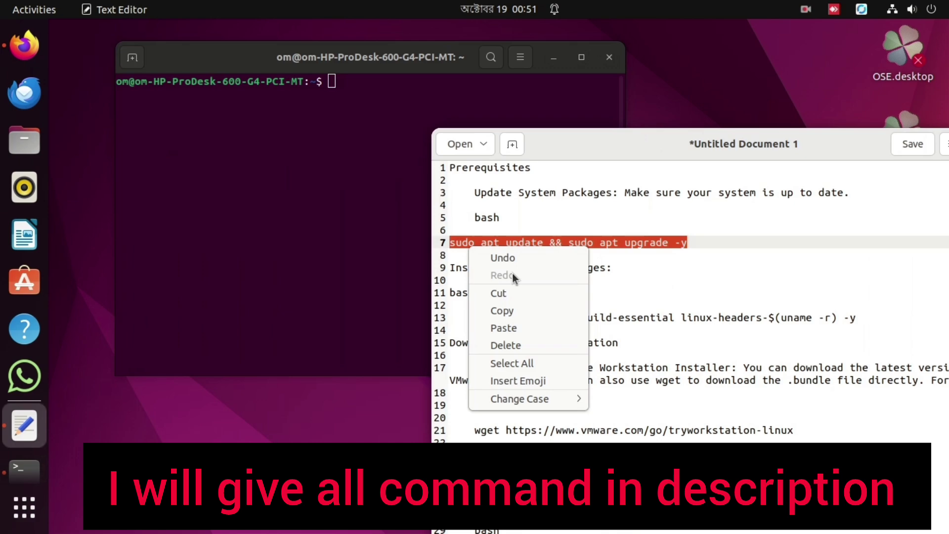
click(523, 311)
right_click(360, 90)
click(390, 138)
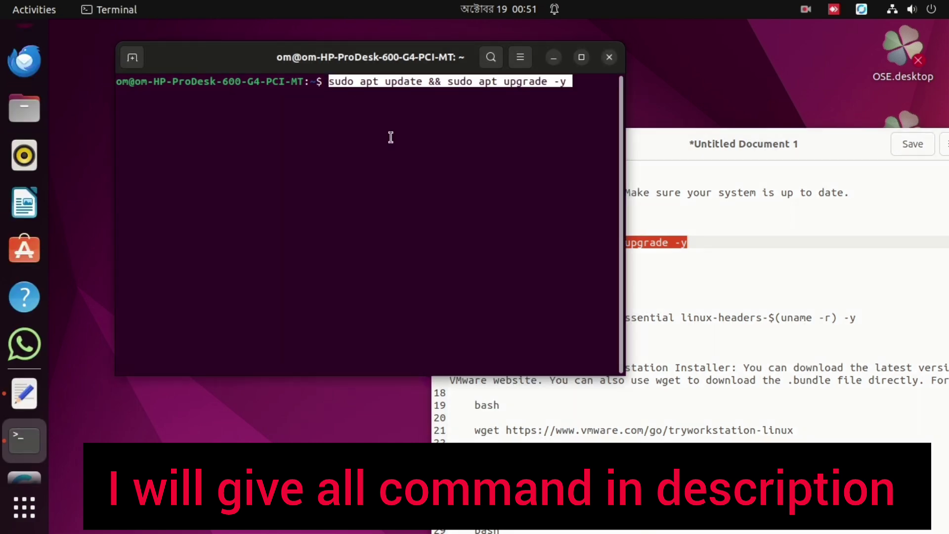
key(Return)
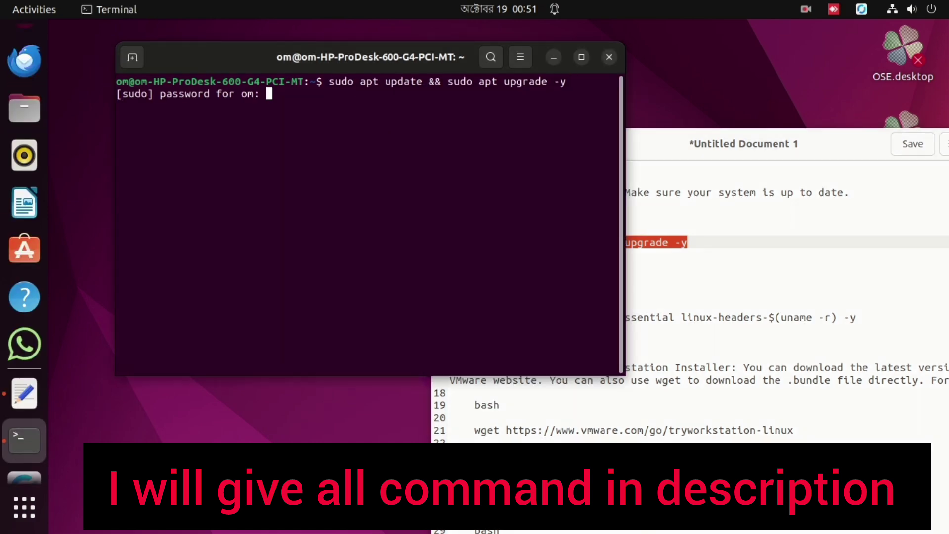
key(Return)
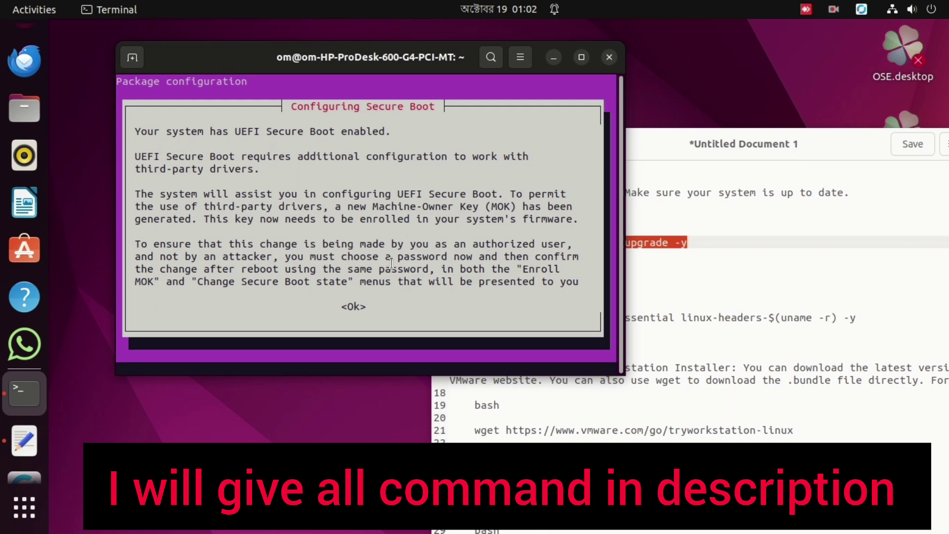
Acknowledge the Secure Boot notice, then enter and confirm a new Secure Boot password.
key(Tab)
key(Tab)
key(Tab)
key(Return)
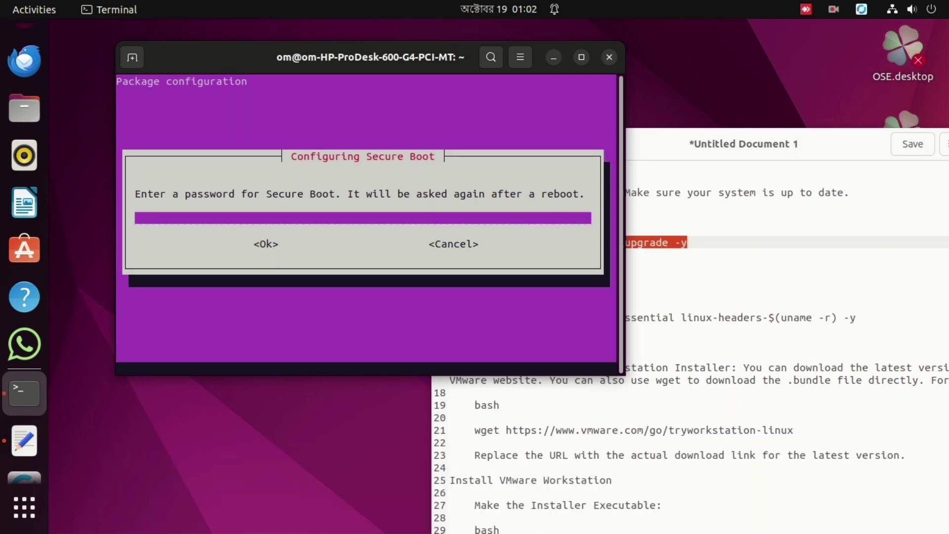
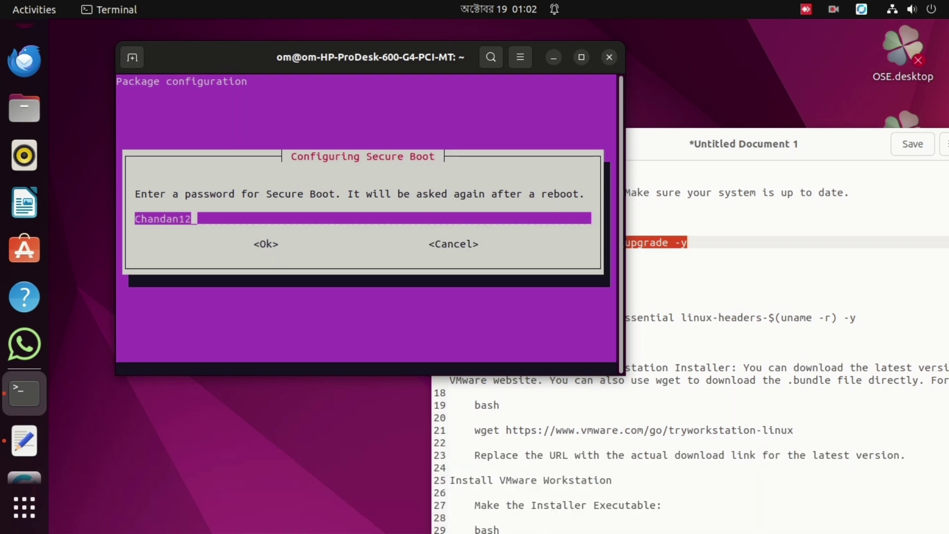
key(Tab)
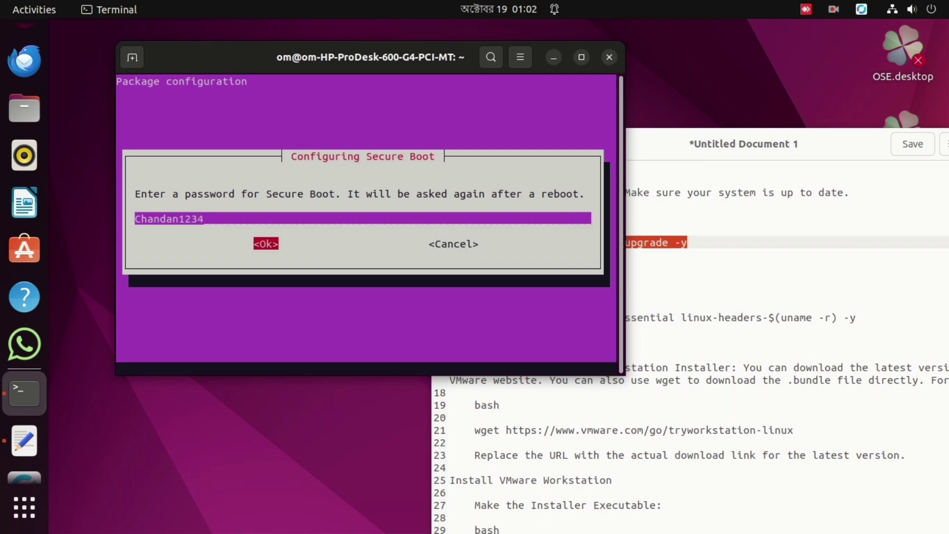
key(Return)
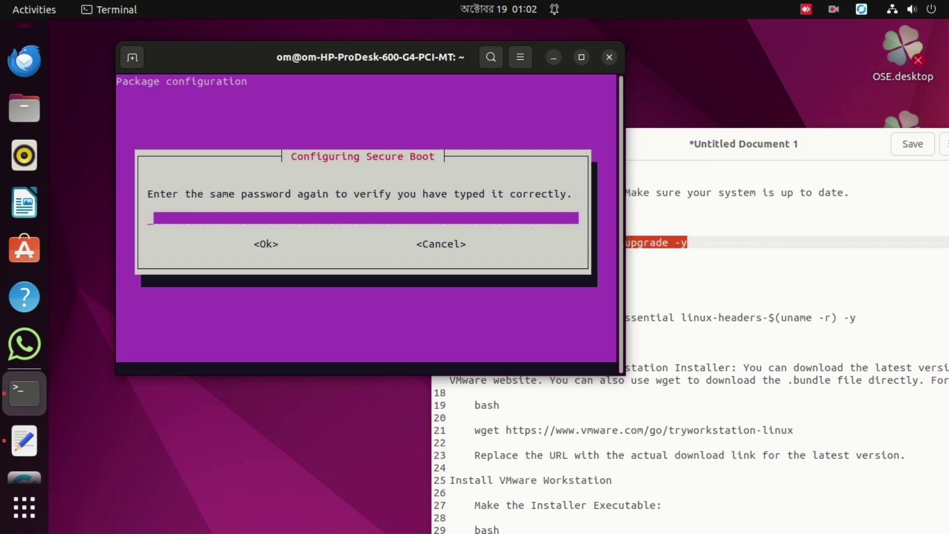
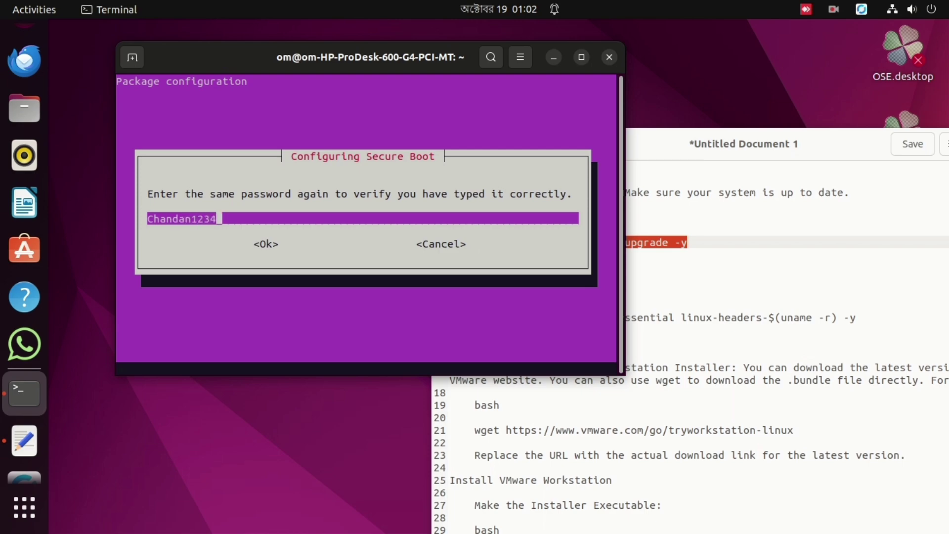
key(Tab)
key(Return)
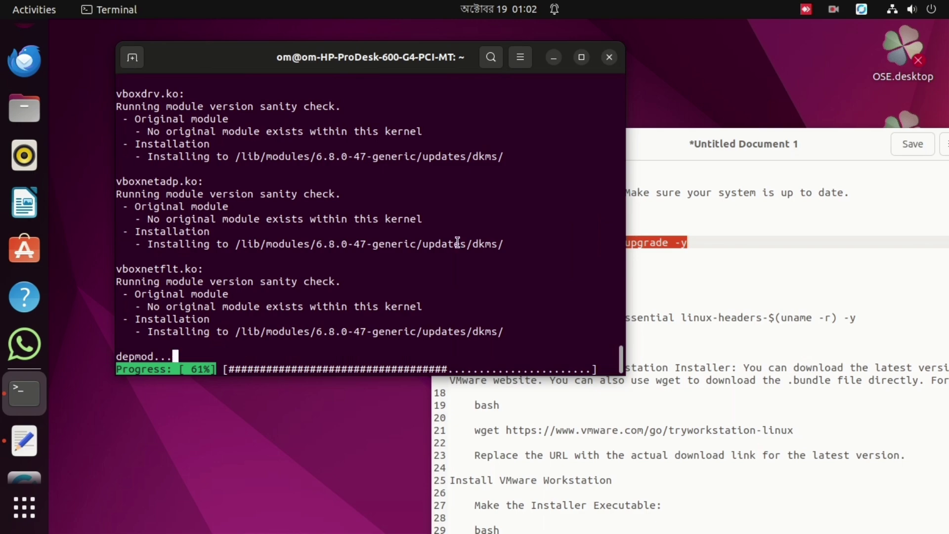
Wait for the apt upgrade to finish and dismiss the Ubuntu 24.04.1 LTS upgrade offer.
click(691, 248)
click(692, 248)
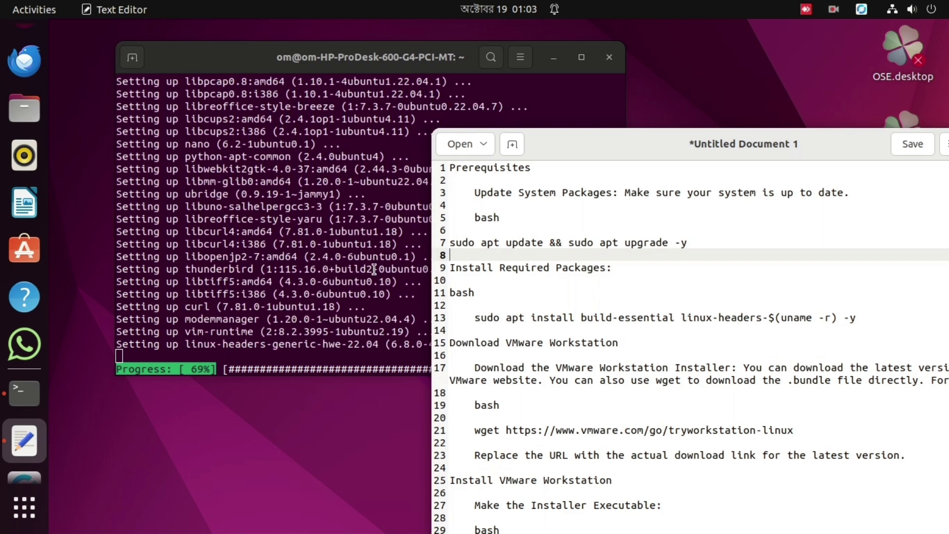
click(374, 269)
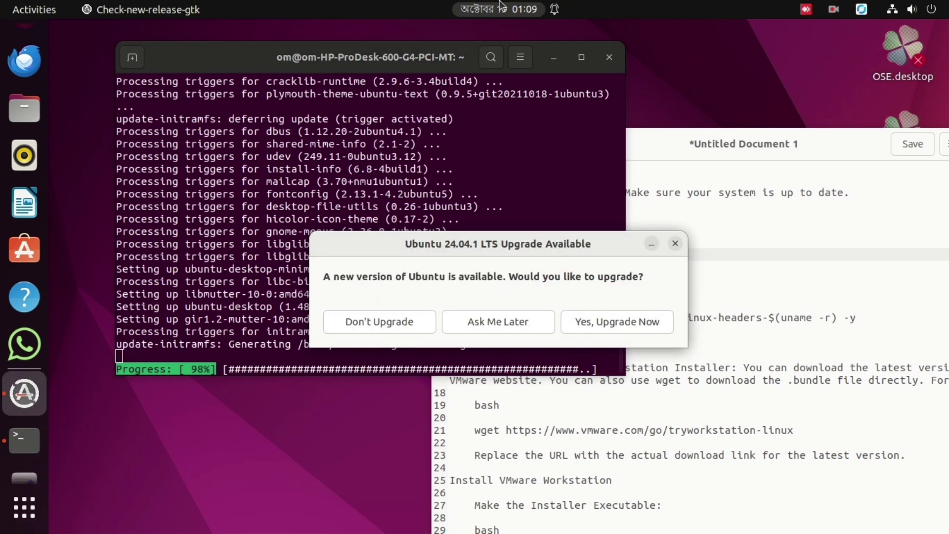
key(Escape)
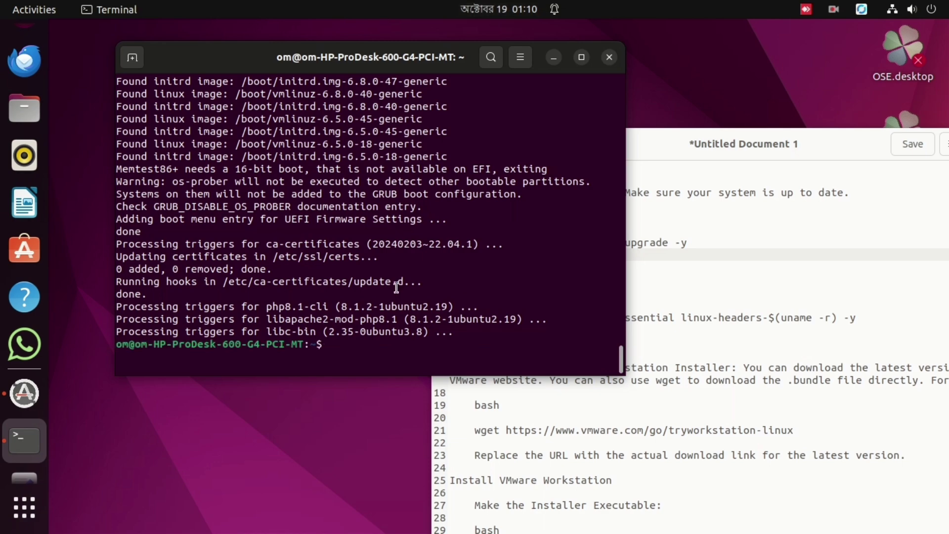
Copy the line 13 build-essential and linux-headers install command into Terminal and run it with sudo.
click(702, 251)
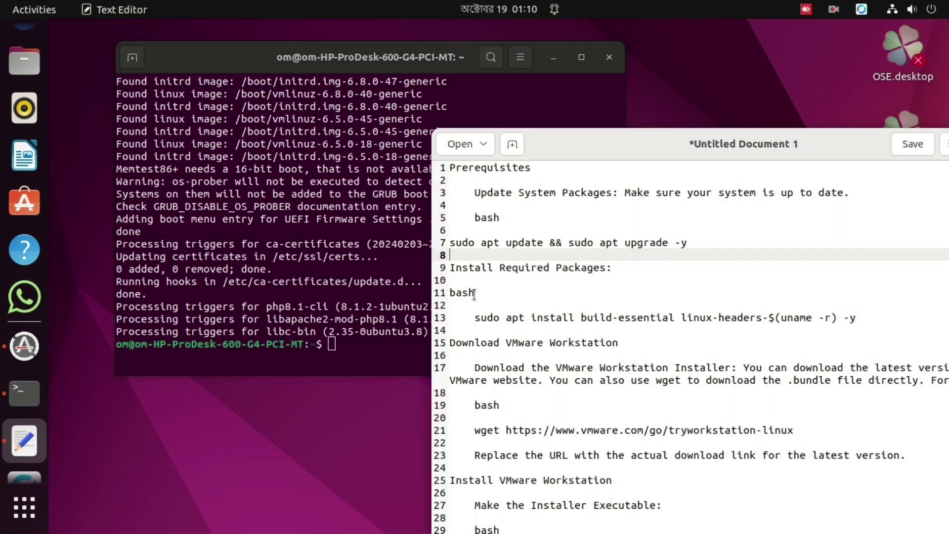
triple_click(546, 320)
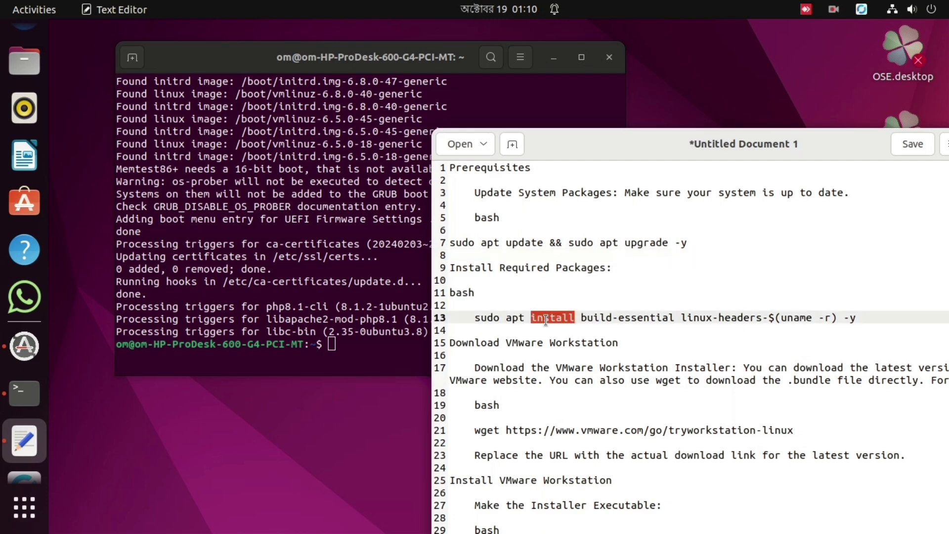
right_click(546, 320)
click(579, 381)
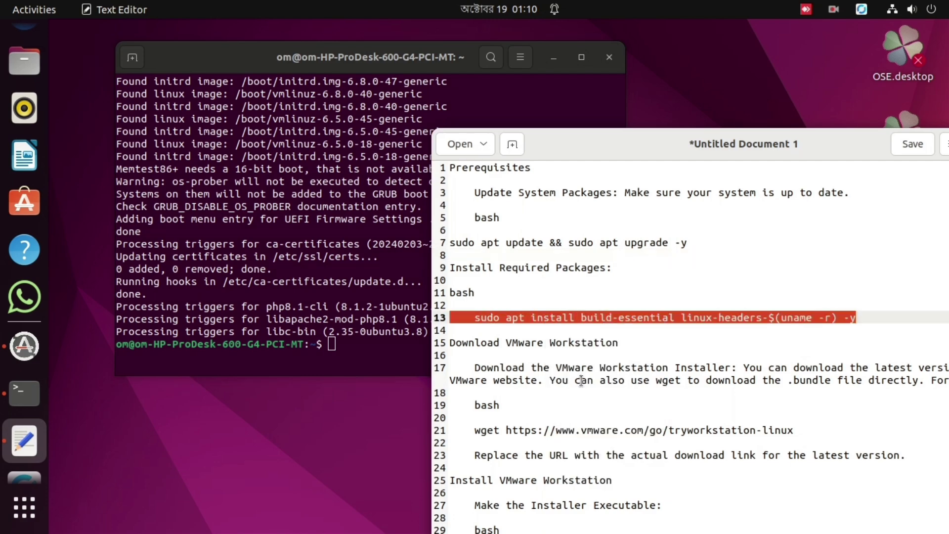
right_click(351, 344)
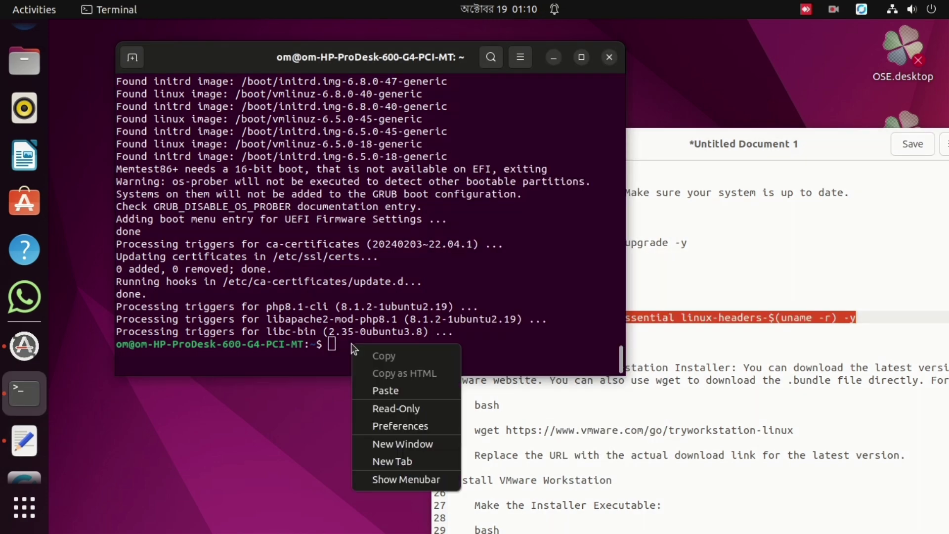
click(388, 389)
key(Return)
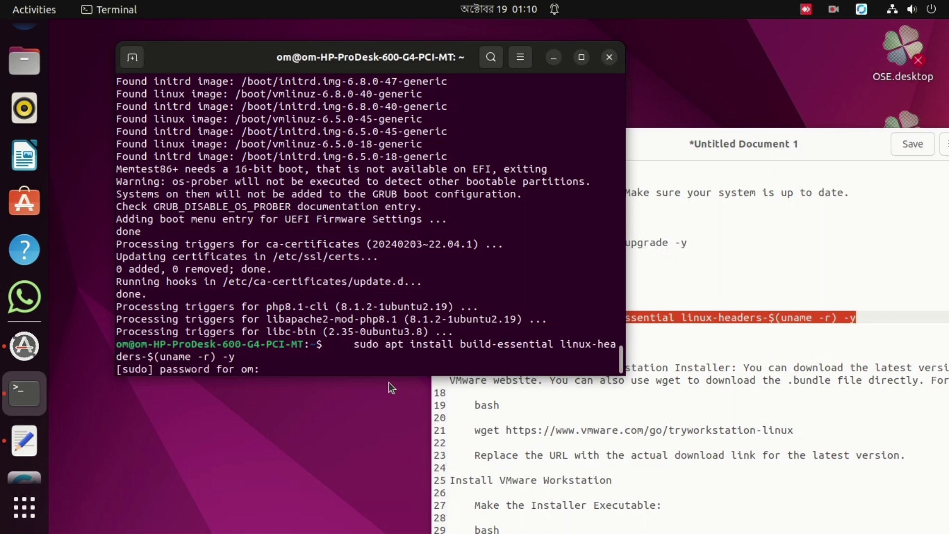
key(Return)
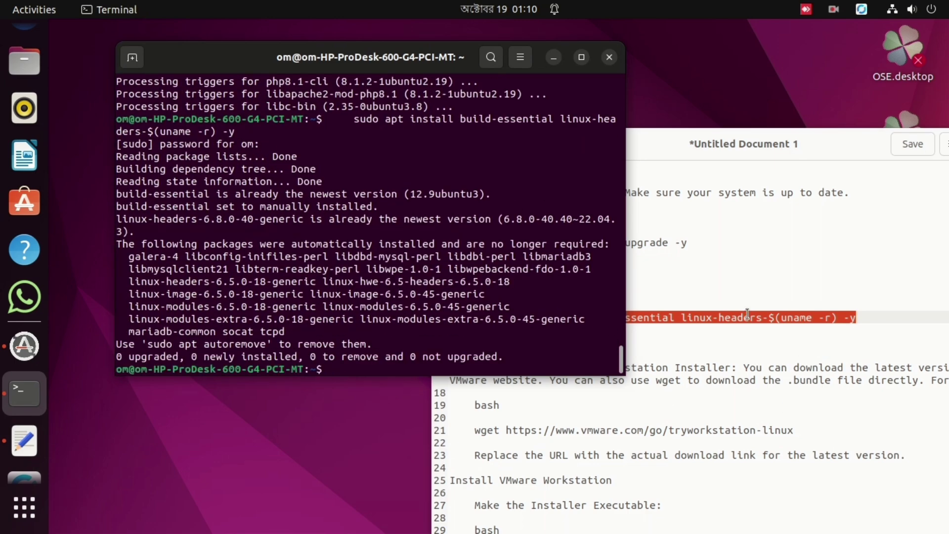
click(749, 317)
scroll(594, 332, down, 2)
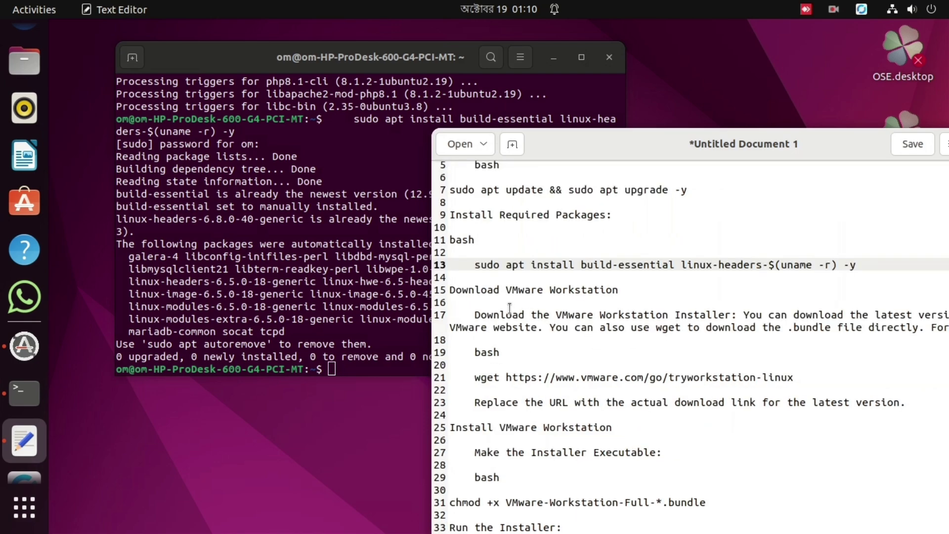
Copy the line 21 wget Workstation download command into Terminal and run it.
click(645, 329)
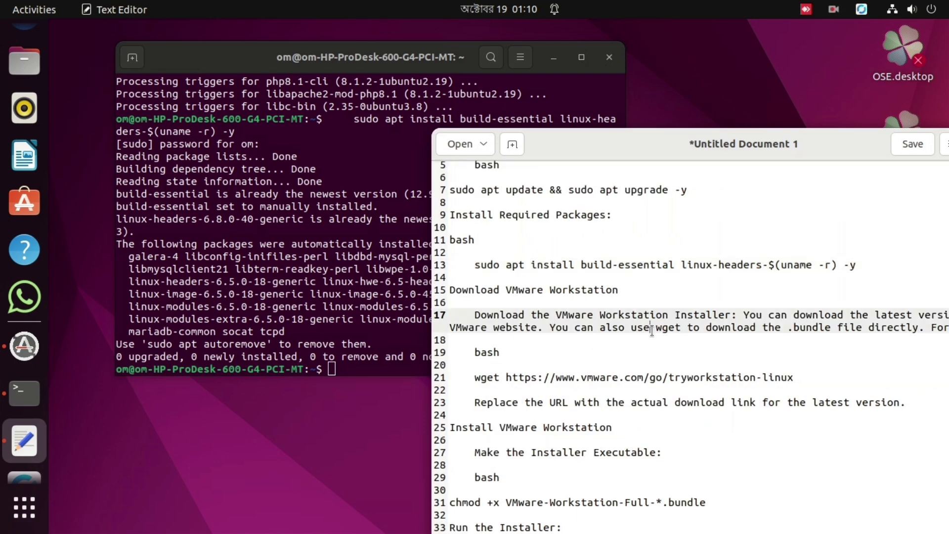
click(488, 352)
triple_click(512, 381)
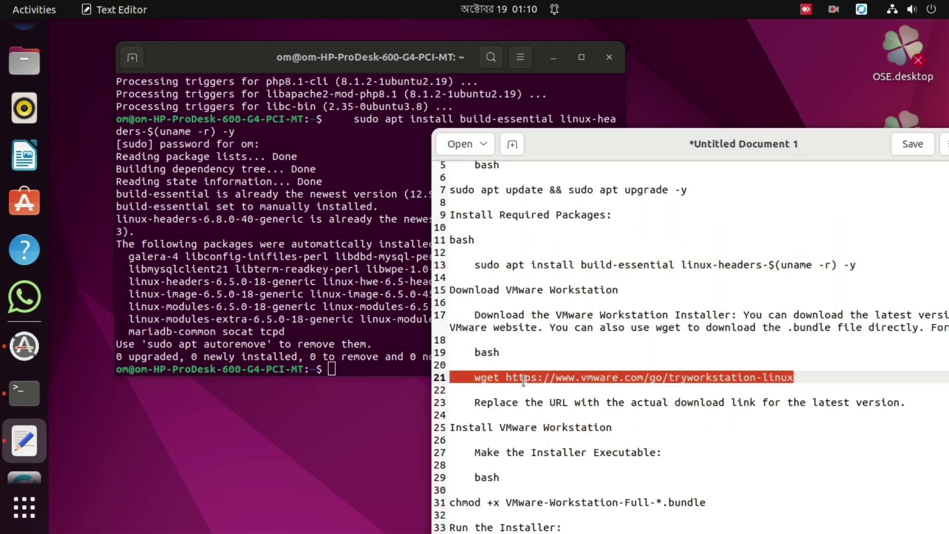
right_click(529, 379)
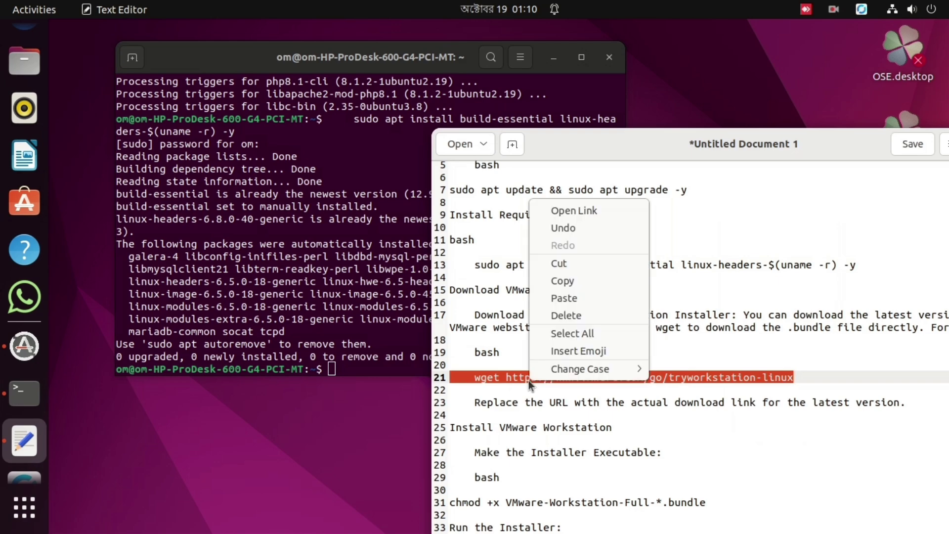
click(570, 284)
right_click(330, 370)
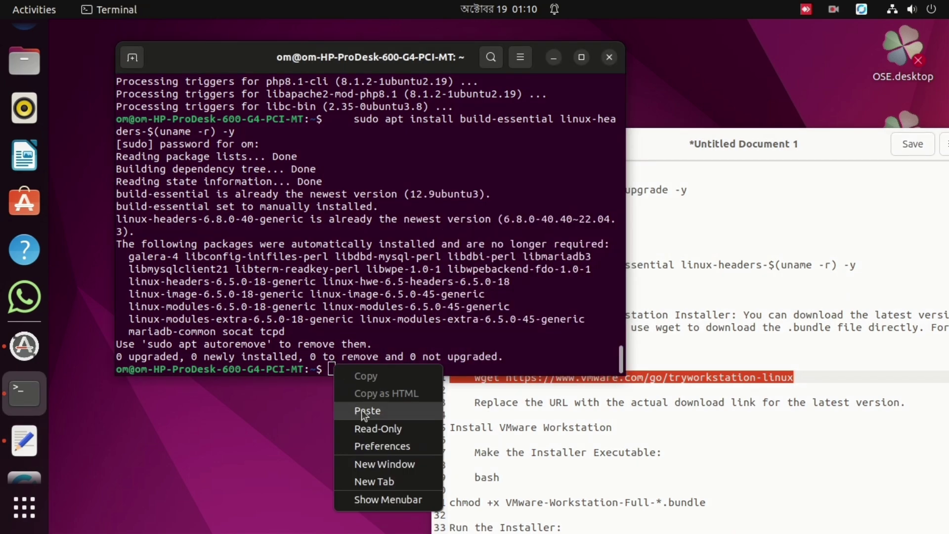
click(390, 411)
key(Return)
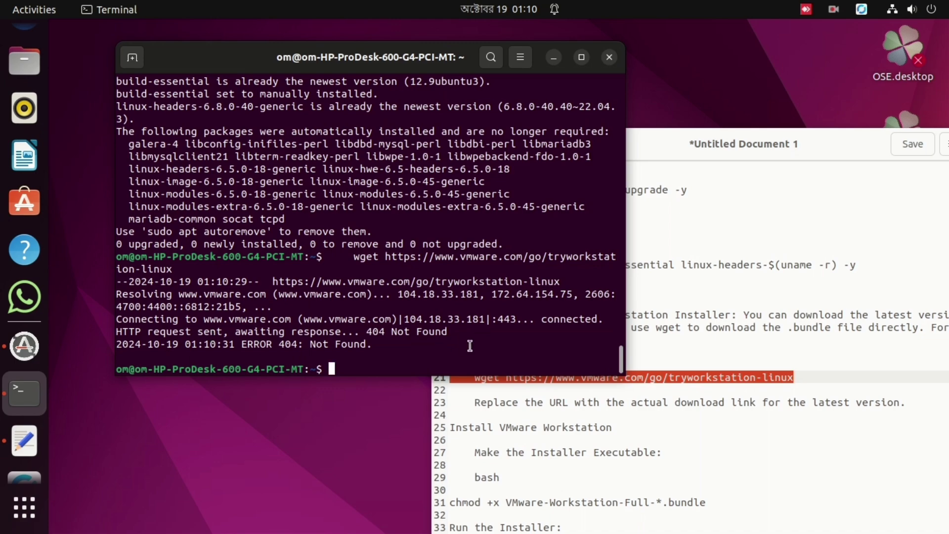
Reselect the wget command on line 21 and run it again in Terminal.
click(539, 414)
click(476, 379)
drag(476, 379, 634, 384)
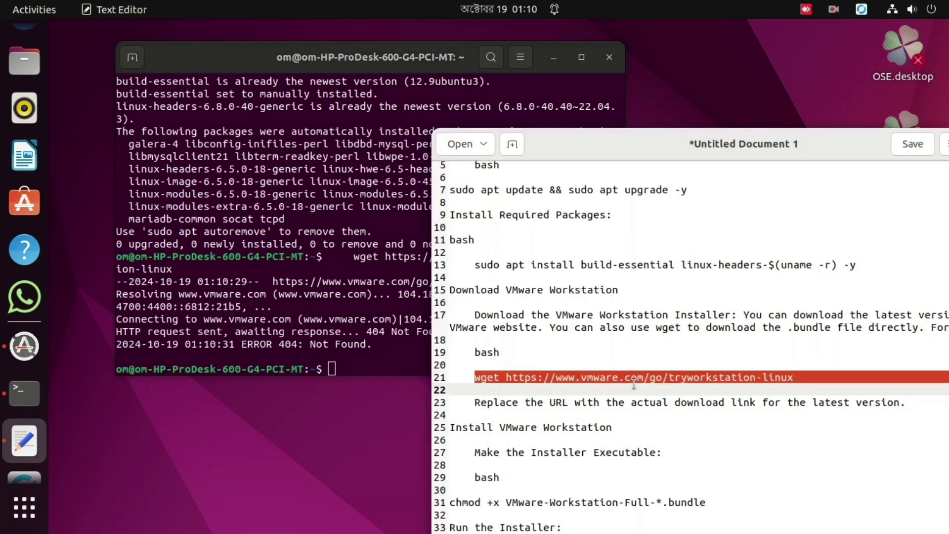
drag(775, 384, 799, 377)
right_click(799, 377)
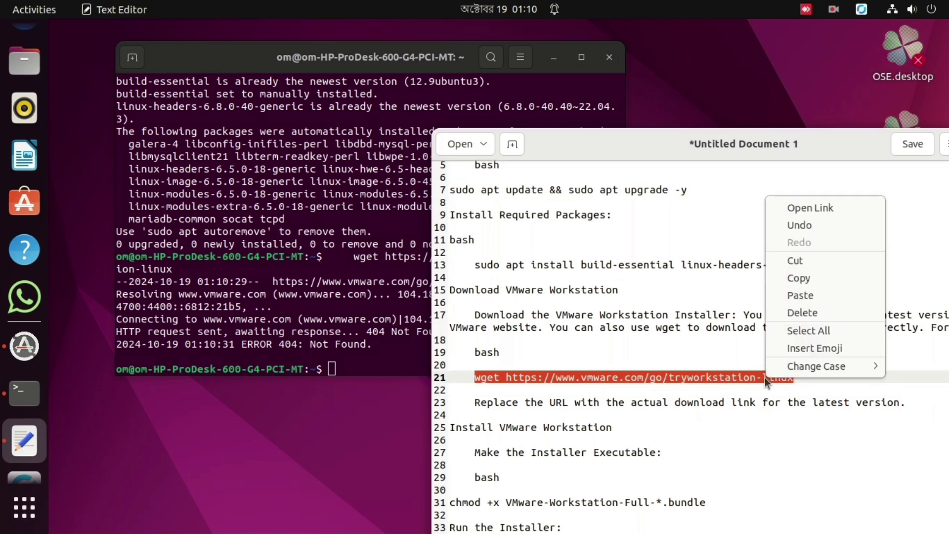
click(798, 275)
right_click(379, 363)
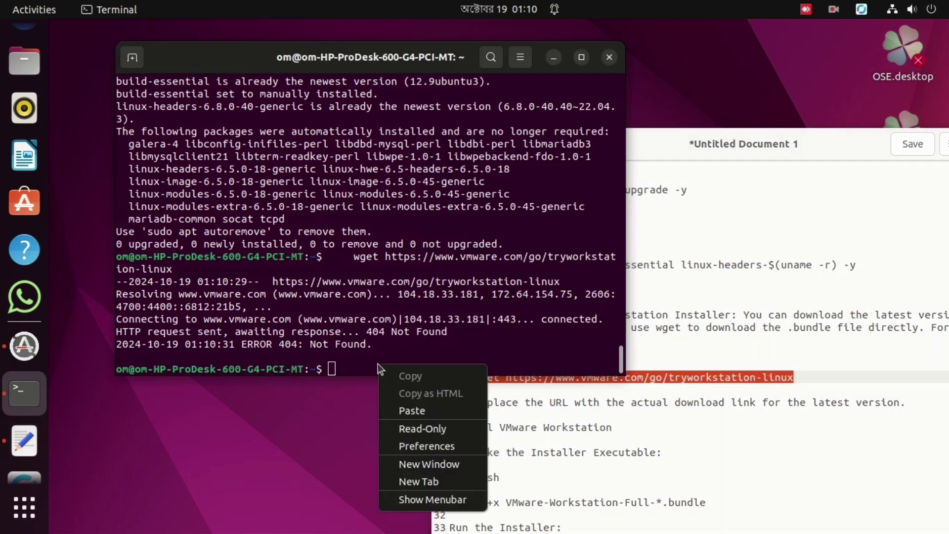
click(429, 410)
key(Return)
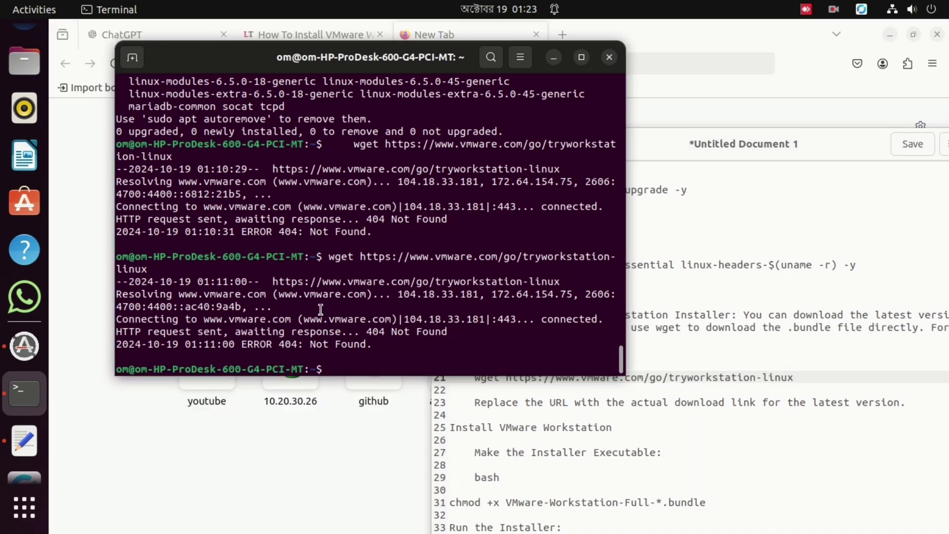
right_click(247, 321)
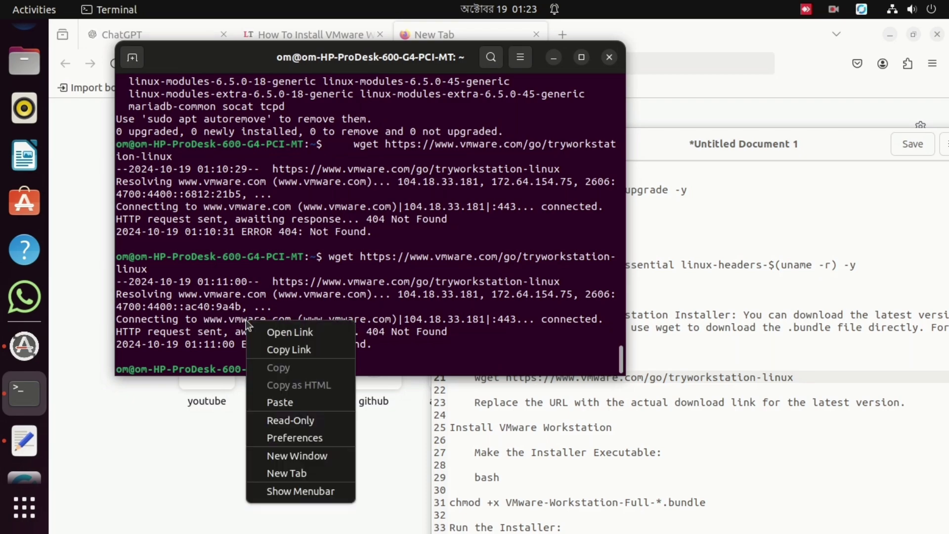
click(293, 349)
click(701, 84)
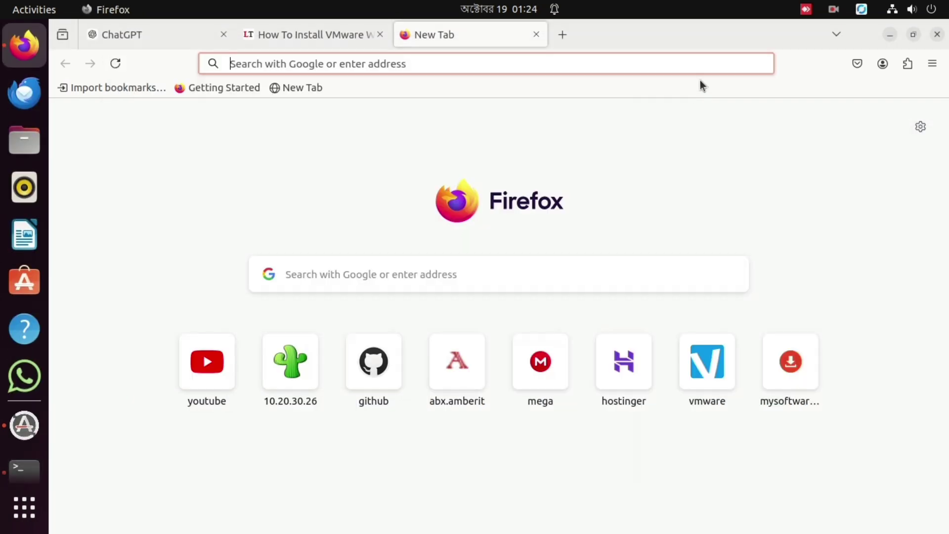
click(582, 65)
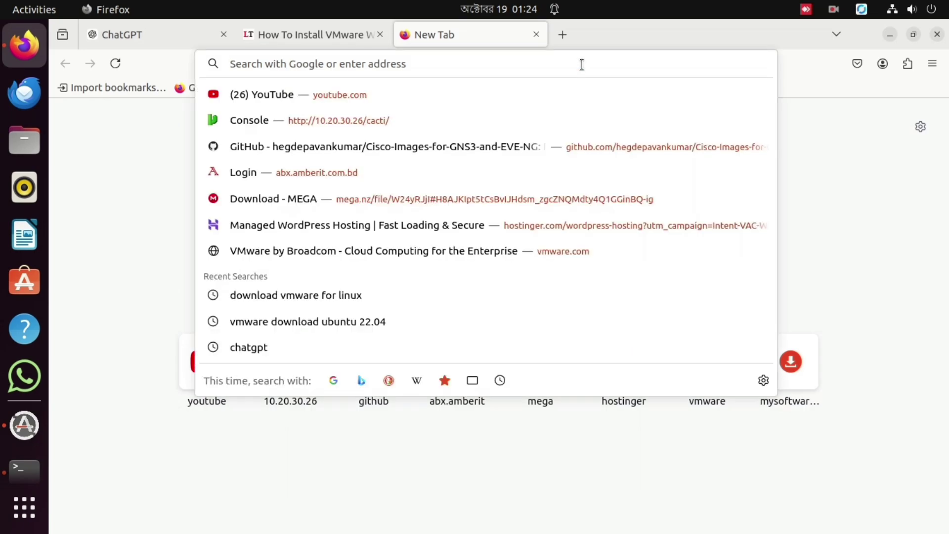
key(ctrl+v)
key(Return)
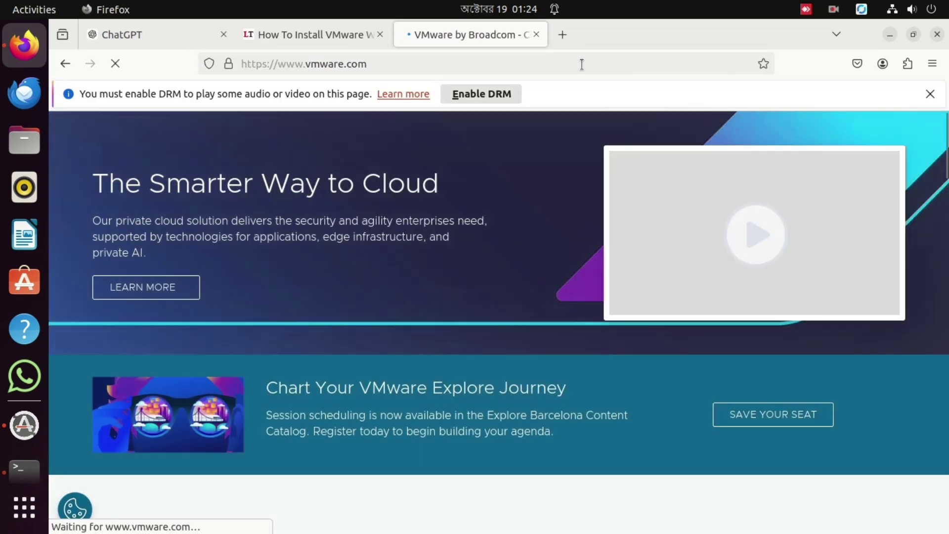
Open the Products list and go to the Desktop Hypervisors page.
scroll(384, 294, down, 10)
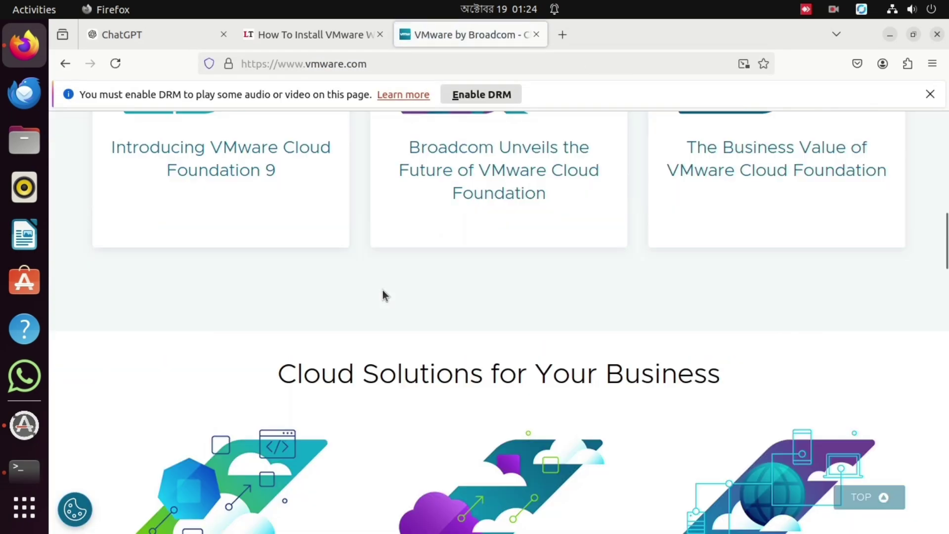
scroll(381, 290, down, 3)
scroll(381, 290, up, 15)
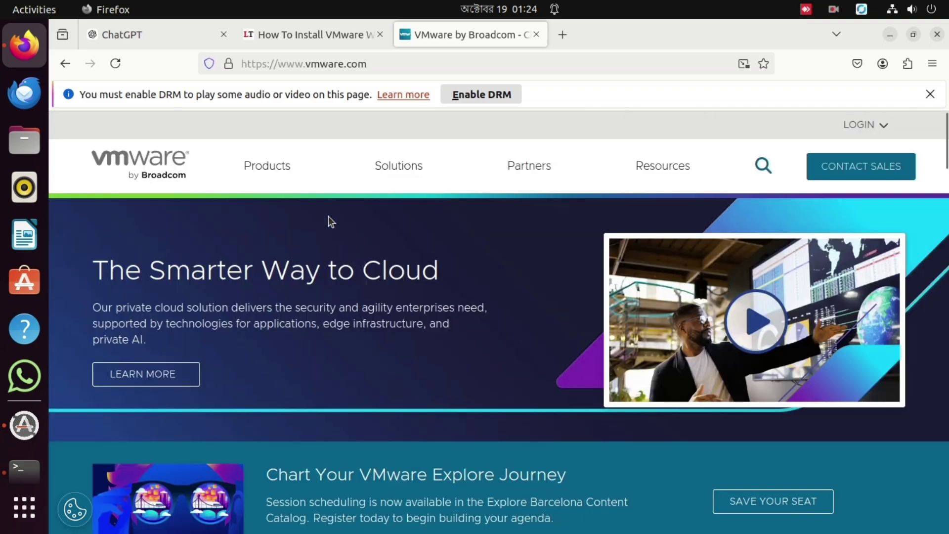
click(276, 168)
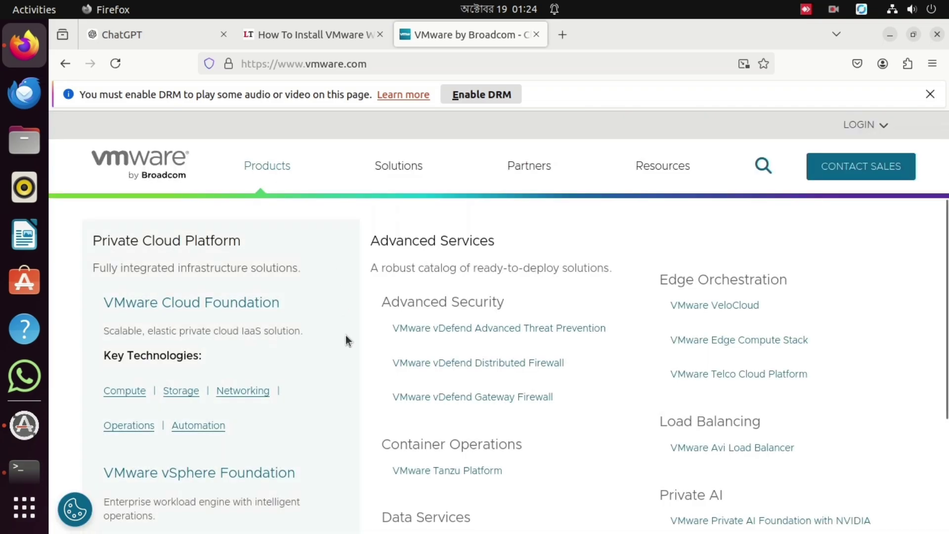
scroll(351, 343, down, 5)
click(348, 495)
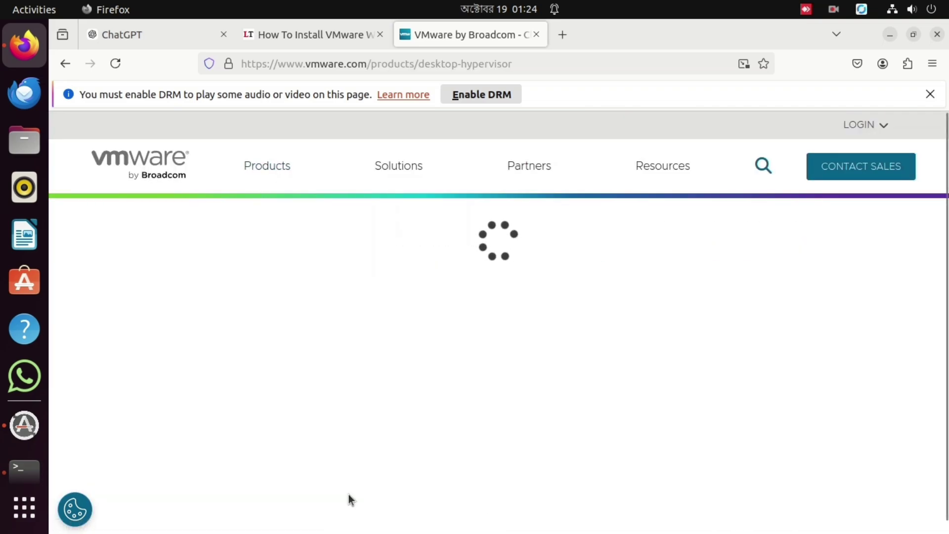
Open the Desktop Hypervisor page and start the Workstation Pro for PC download.
scroll(344, 342, down, 5)
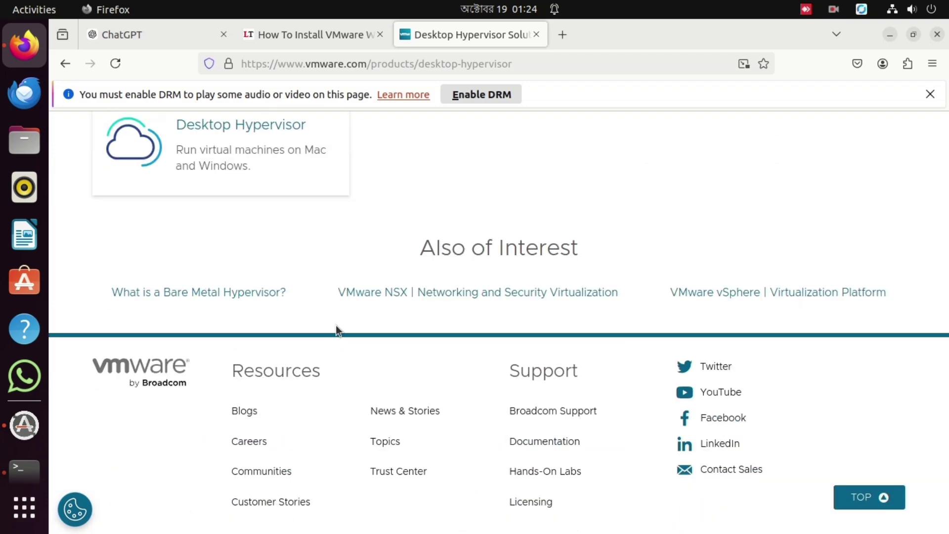
scroll(336, 325, down, 3)
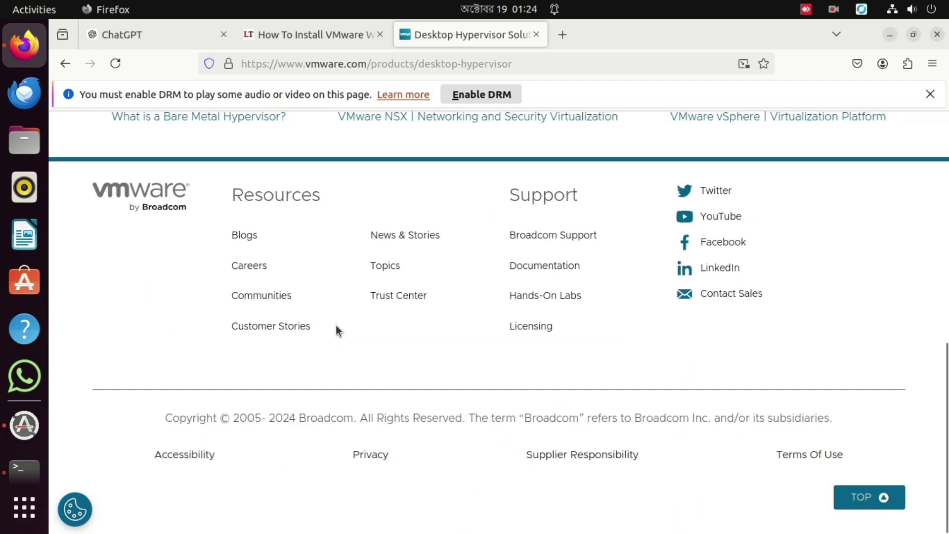
scroll(338, 327, up, 8)
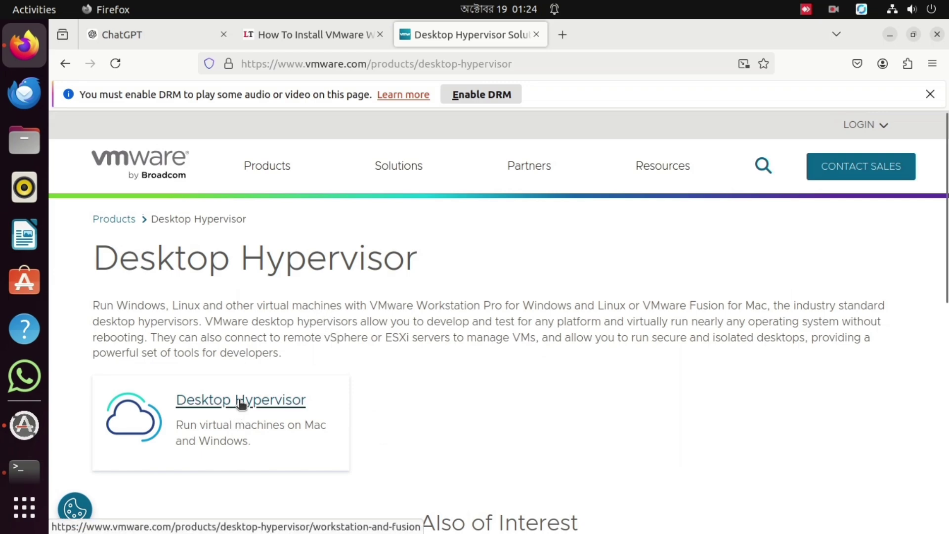
click(241, 401)
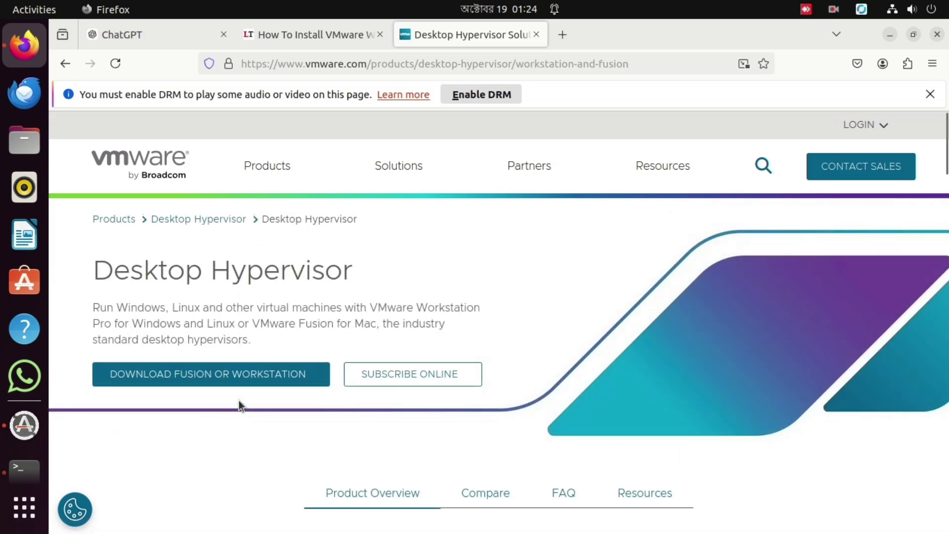
scroll(229, 404, down, 3)
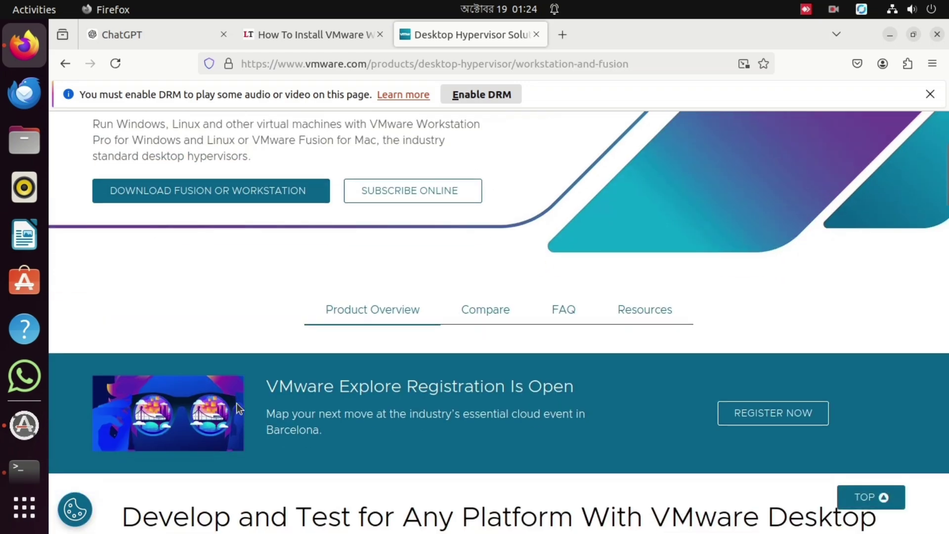
click(331, 326)
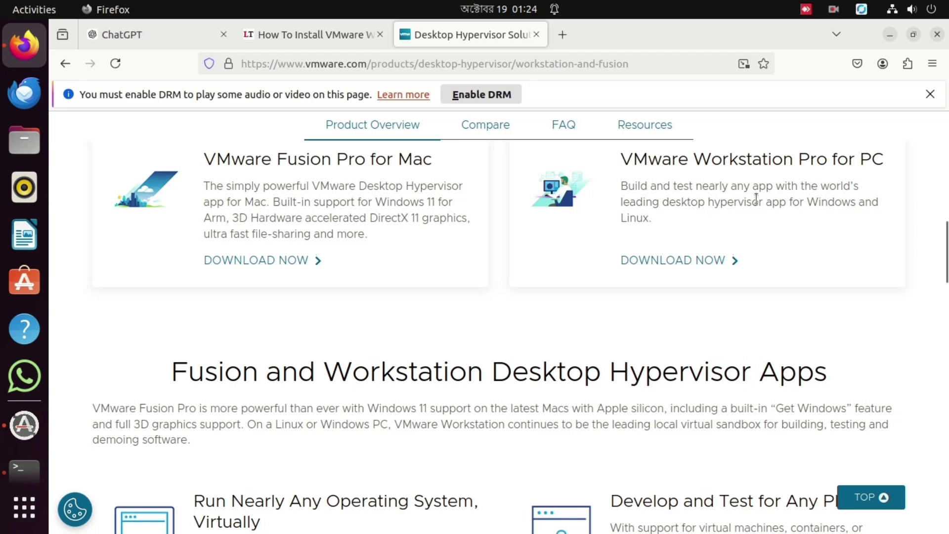
click(718, 262)
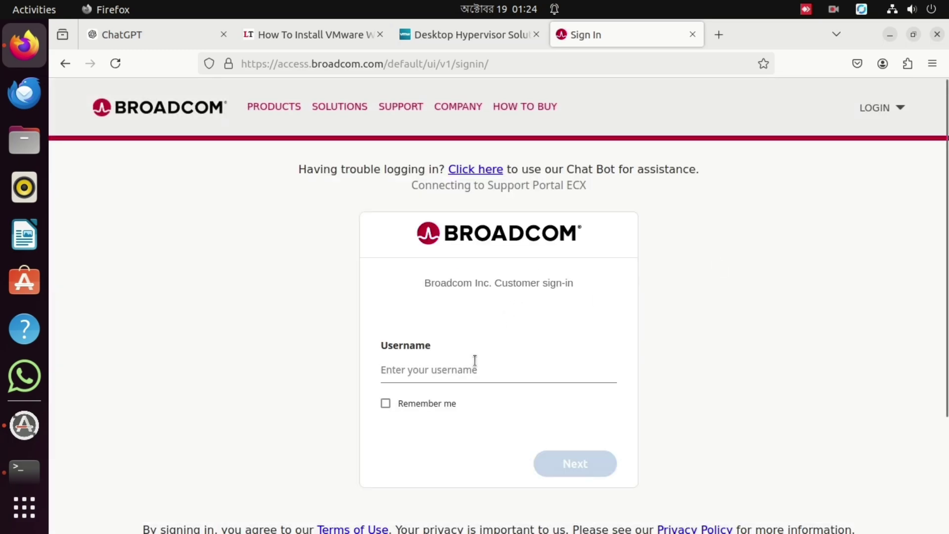
Open Broadcom's new-account registration via LOGIN > REGISTER and focus the Email Address field.
click(875, 110)
click(866, 159)
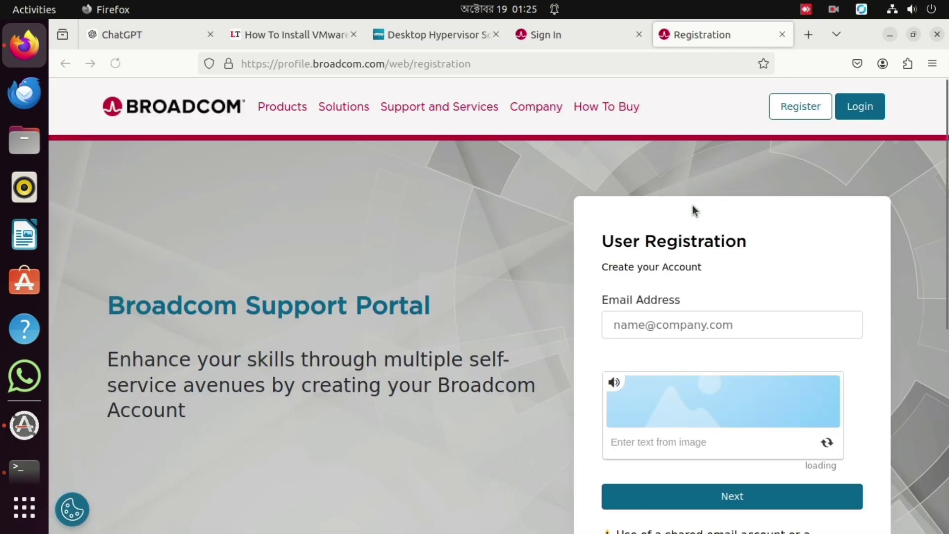
click(699, 324)
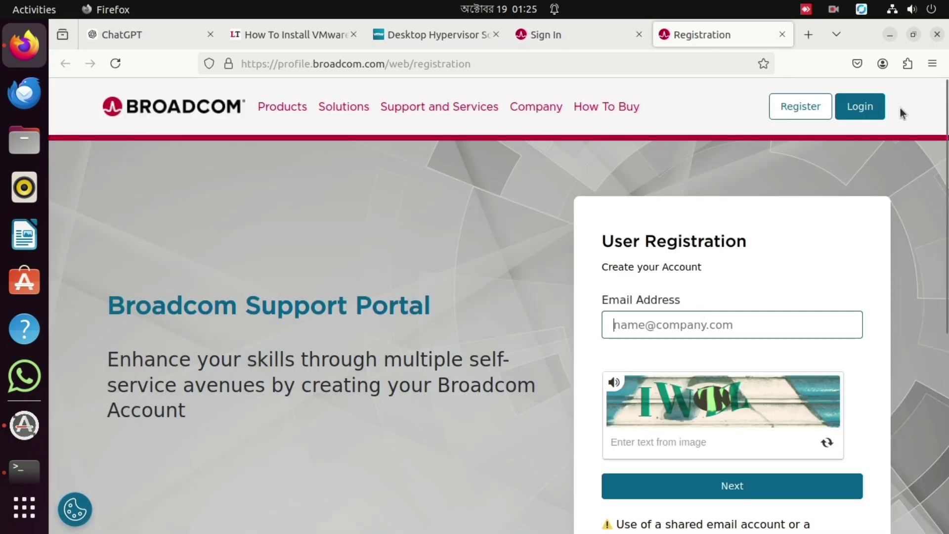
click(884, 62)
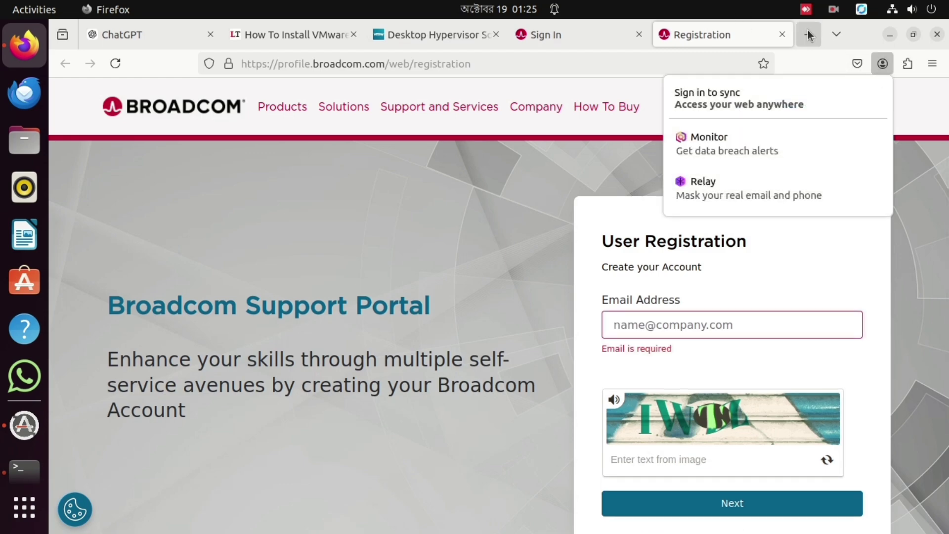
click(932, 64)
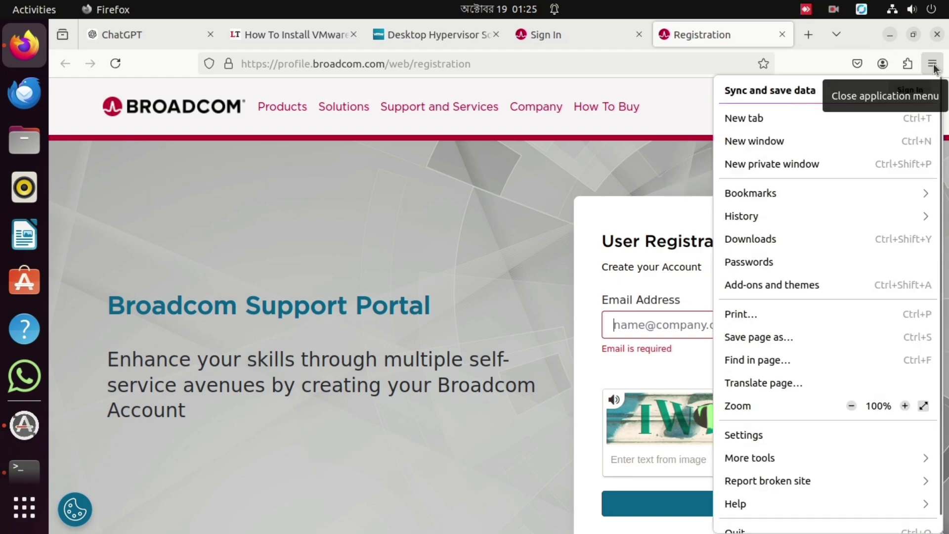
click(932, 64)
In a new tab, search for gmail and open Gmail from the results.
click(809, 35)
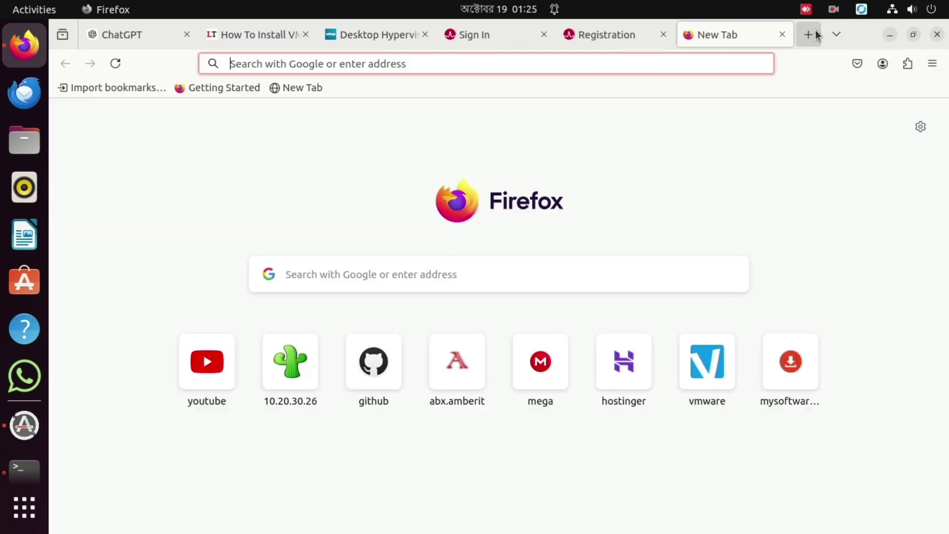
text(mai)
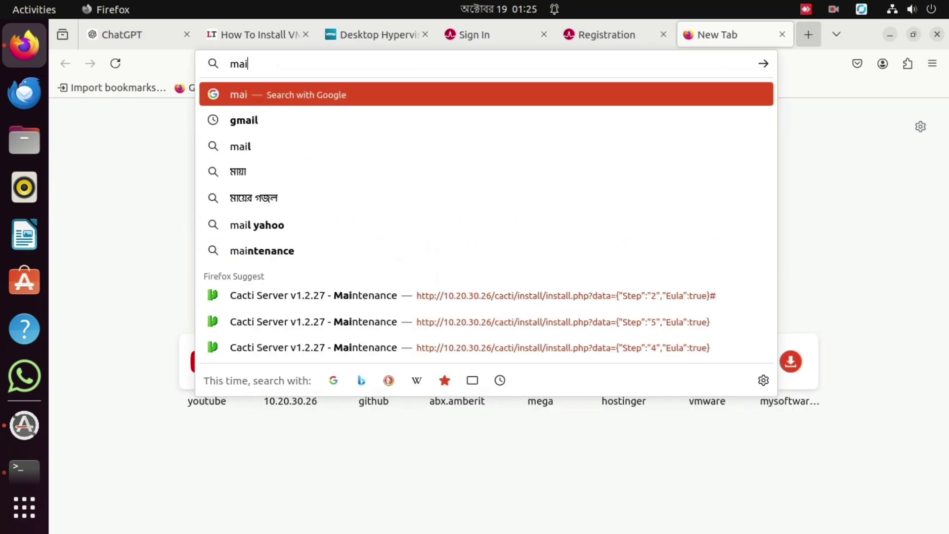
key(Down)
key(Return)
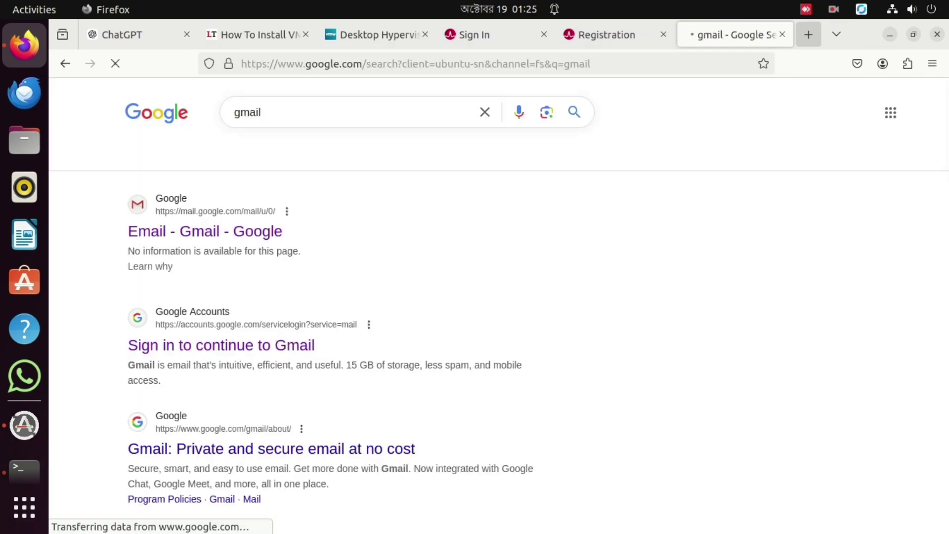
click(210, 237)
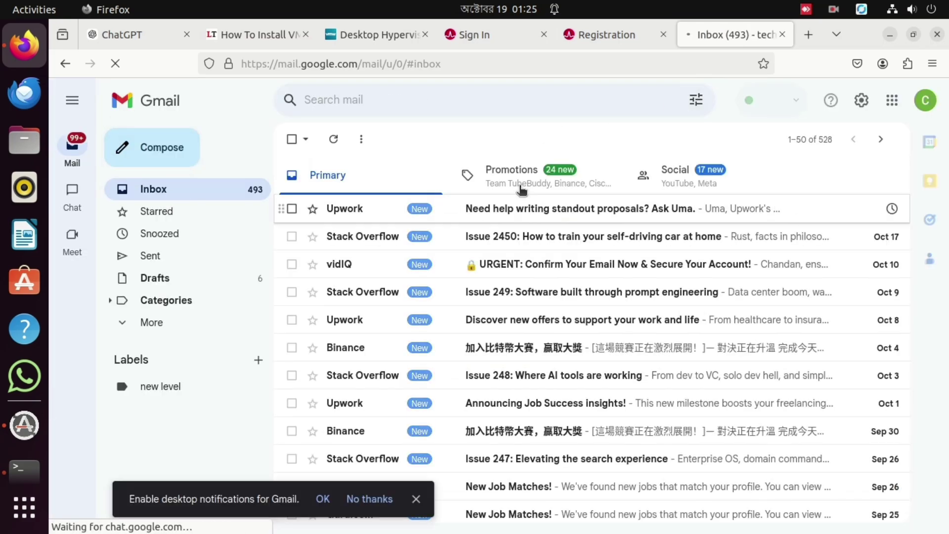
click(927, 105)
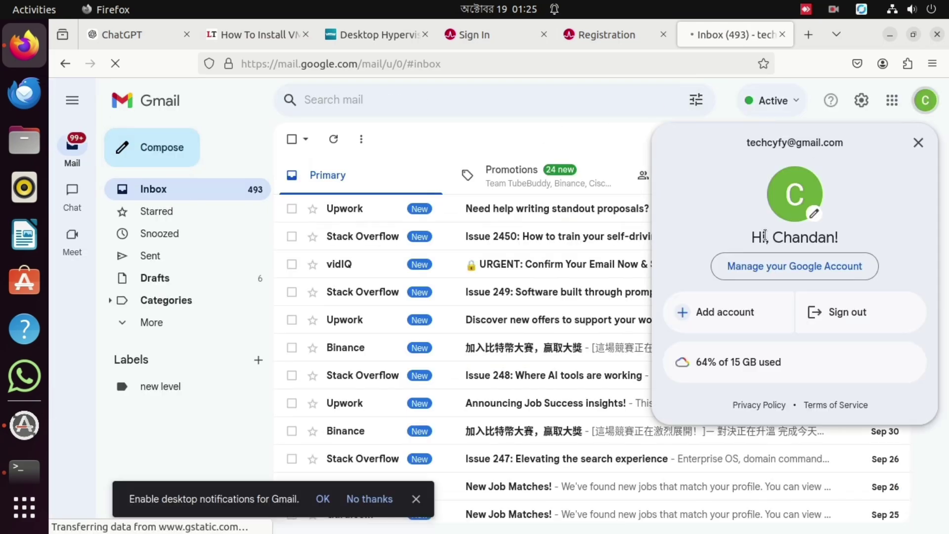
drag(747, 143, 844, 143)
right_click(786, 148)
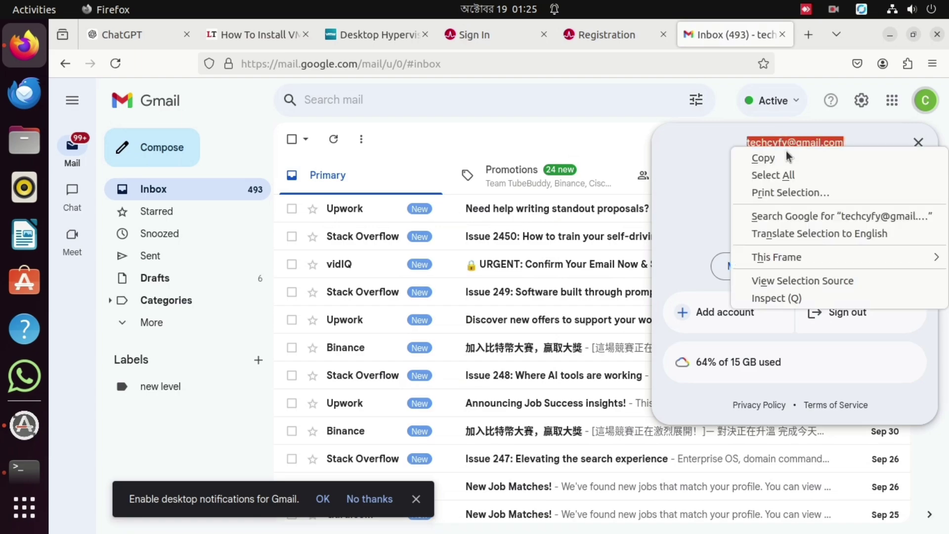
click(802, 156)
click(618, 42)
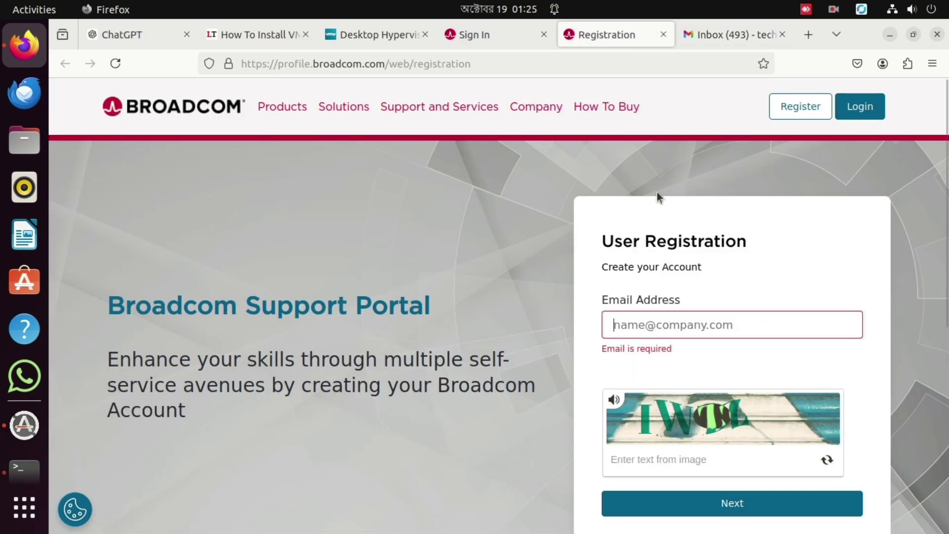
Paste the copied e-mail address into the Email Address field.
right_click(676, 319)
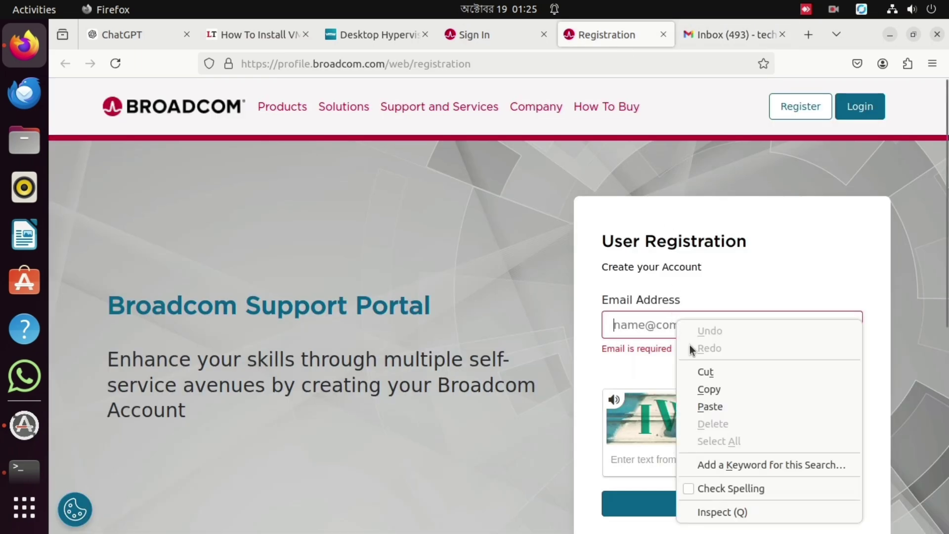
click(710, 406)
scroll(709, 395, down, 3)
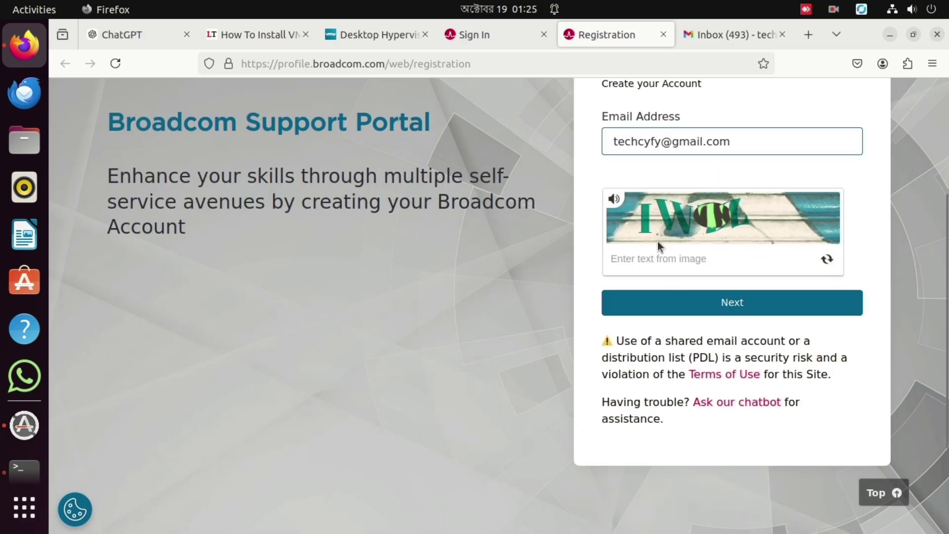
Enter the CAPTCHA characters shown in the image and submit with Next.
click(677, 263)
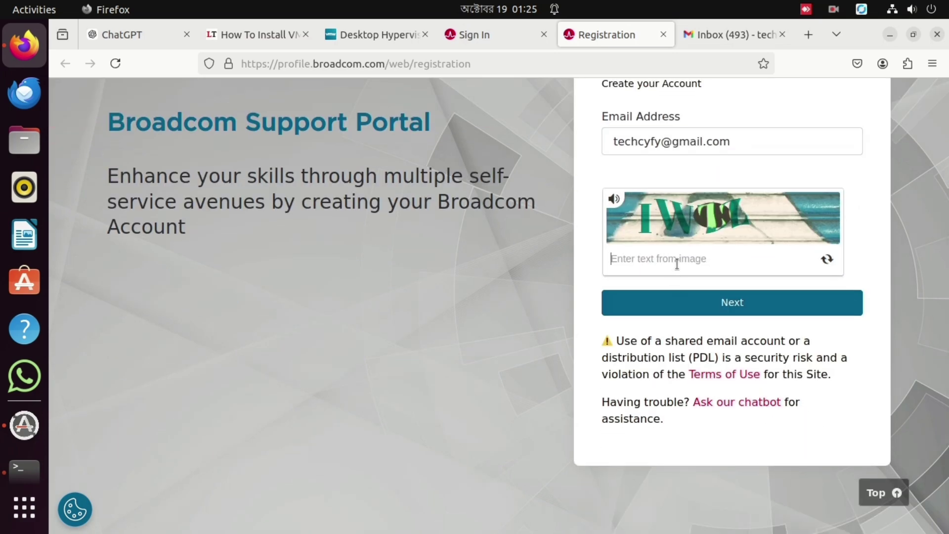
text(IWZZ)
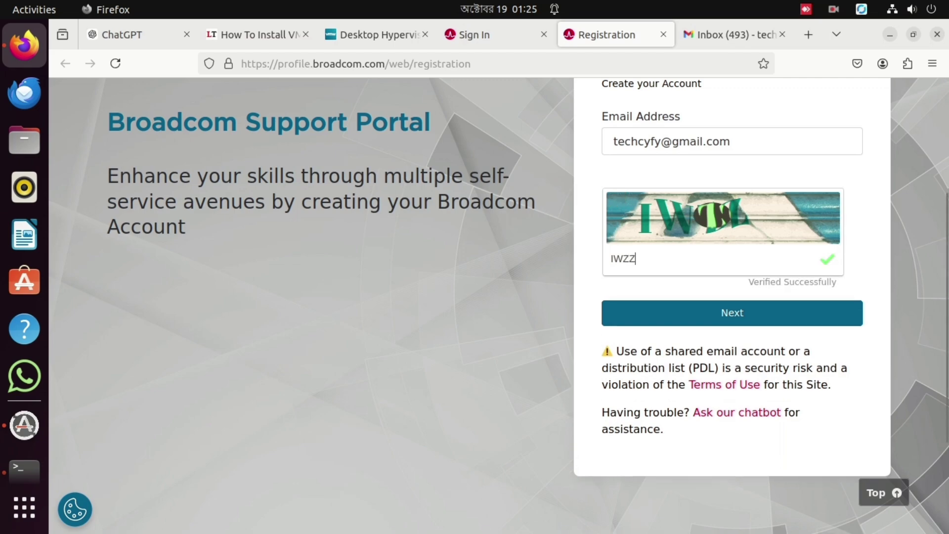
click(735, 312)
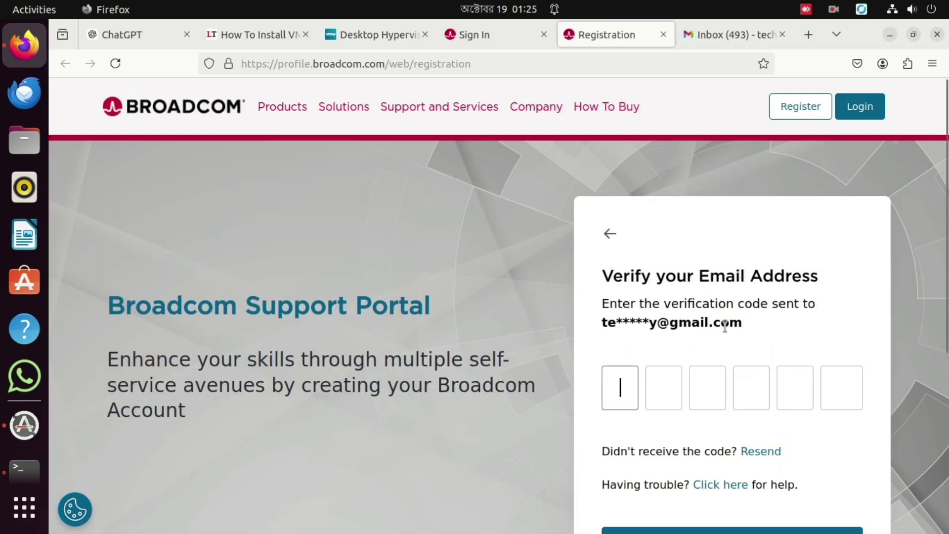
Refresh the Gmail inbox, open the Broadcom verification email and copy its code.
click(716, 35)
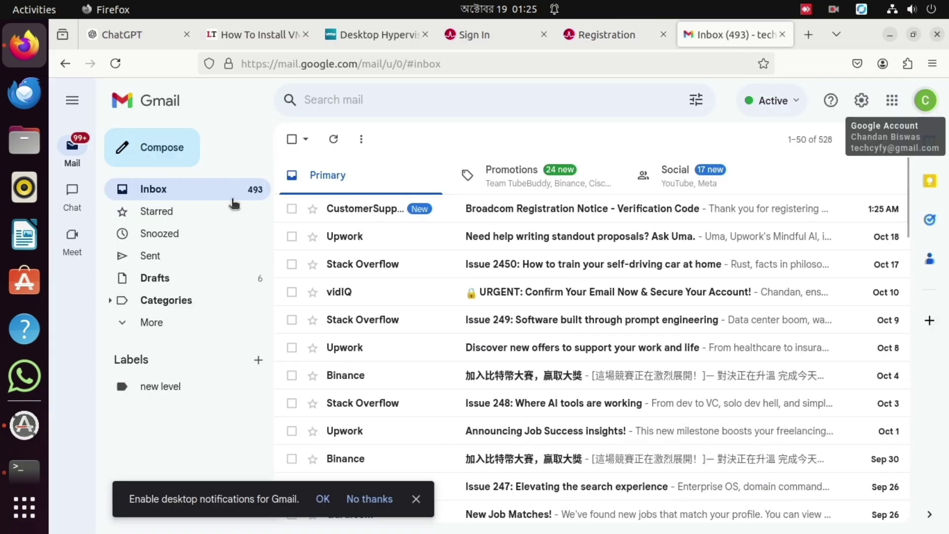
click(196, 190)
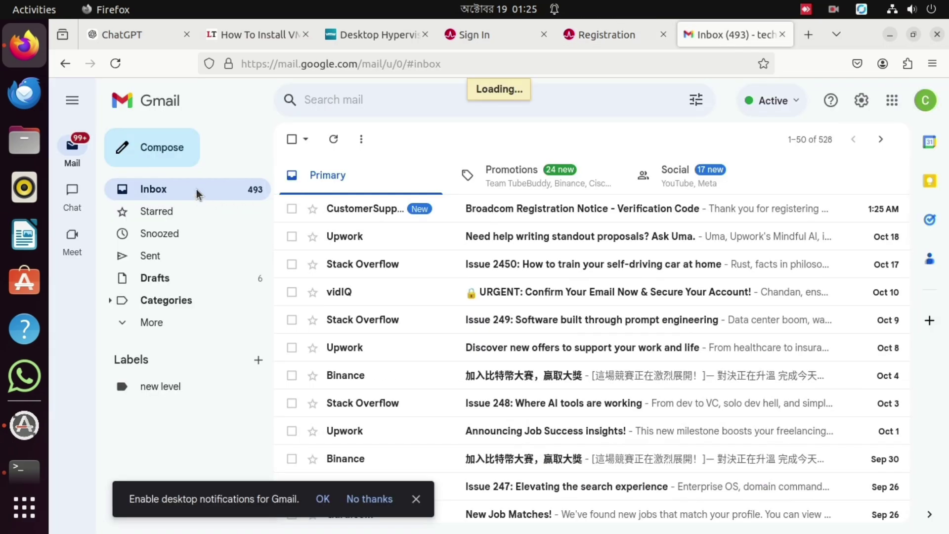
click(441, 219)
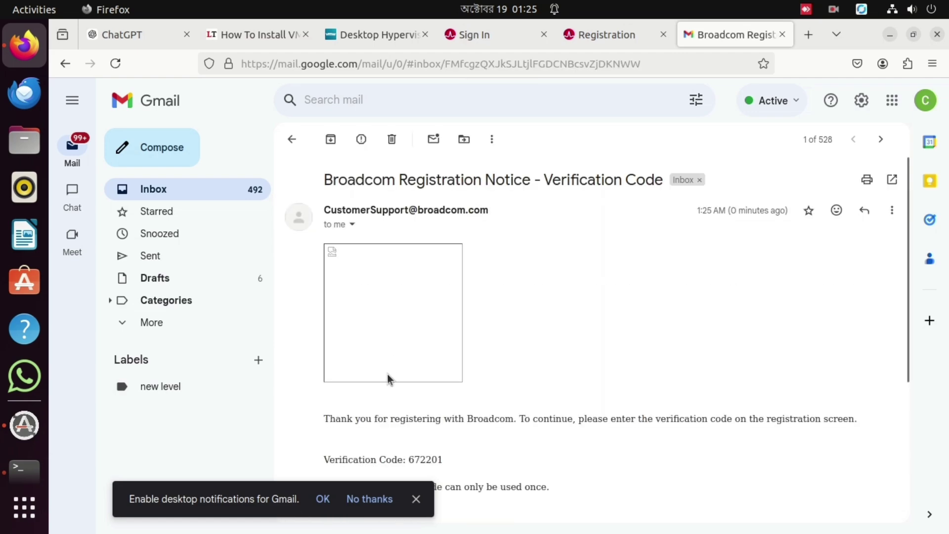
scroll(411, 395, down, 3)
double_click(414, 294)
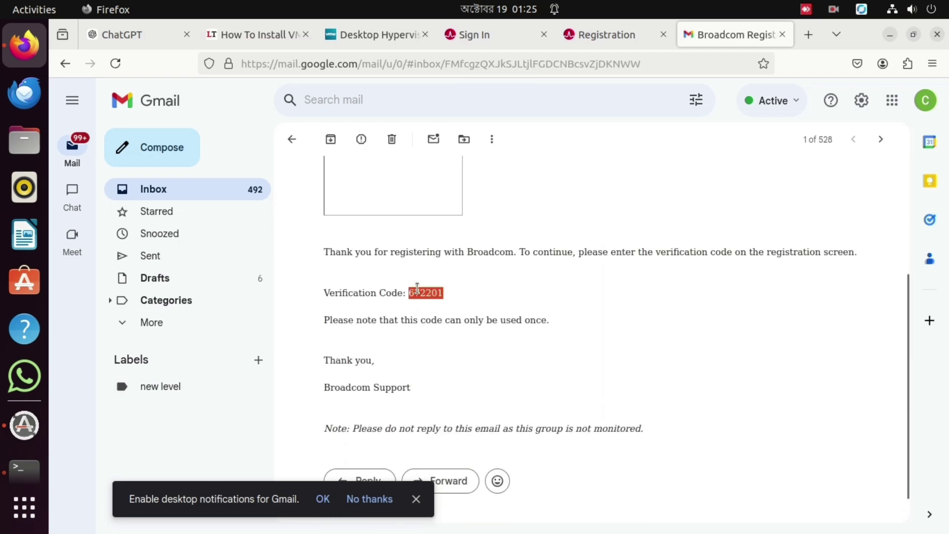
right_click(429, 295)
click(455, 309)
Paste the code into the Broadcom verification boxes and submit it with Verify & Continue.
click(613, 36)
right_click(620, 377)
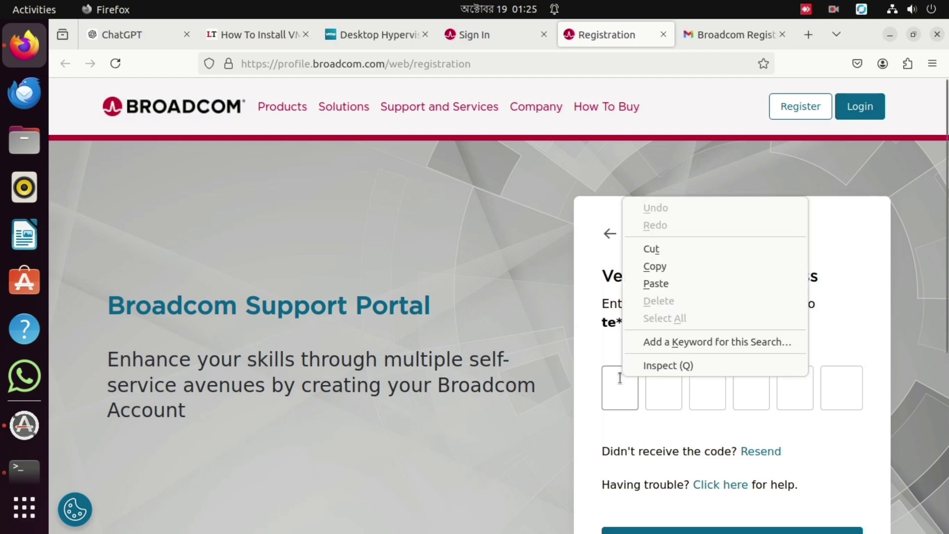
click(655, 283)
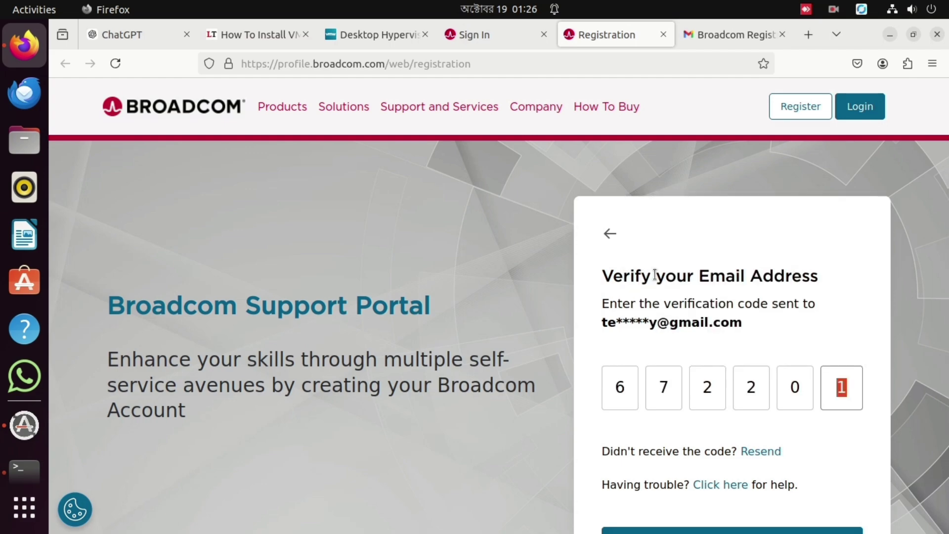
scroll(690, 406, down, 3)
click(716, 455)
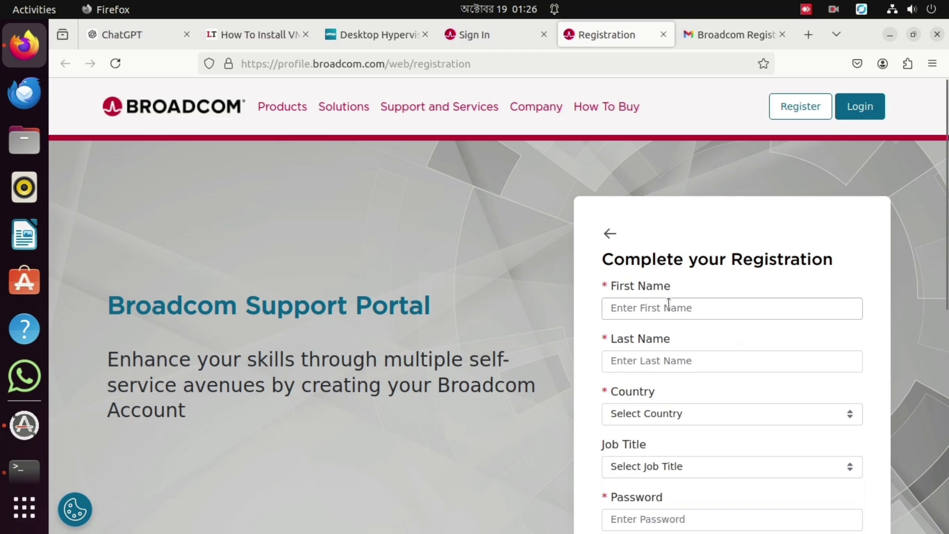
Enter the first name and search the country list for 'ban'.
click(669, 304)
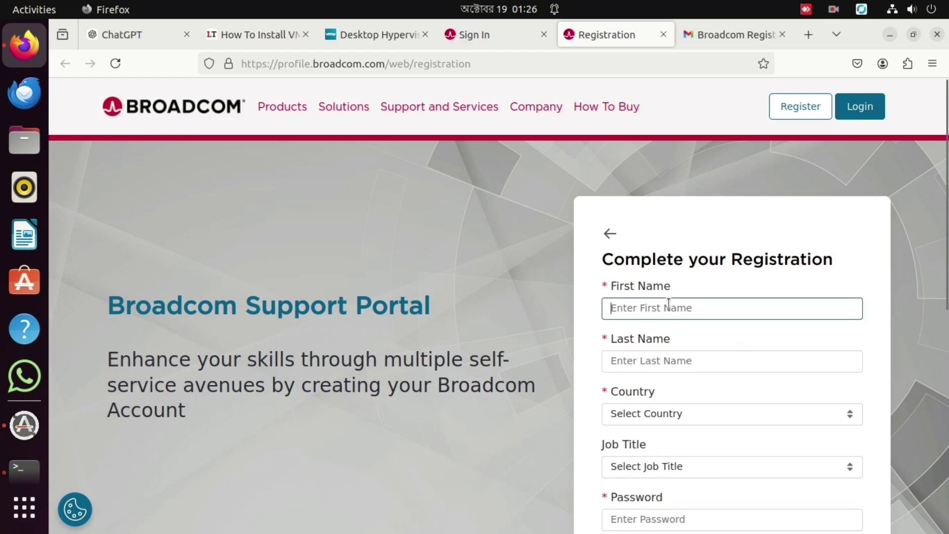
text(T)
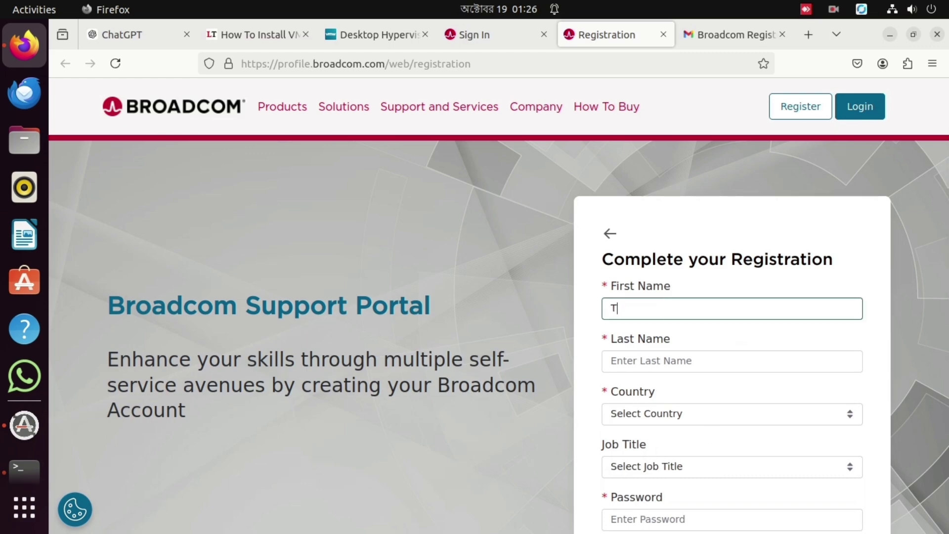
text(echcyfy)
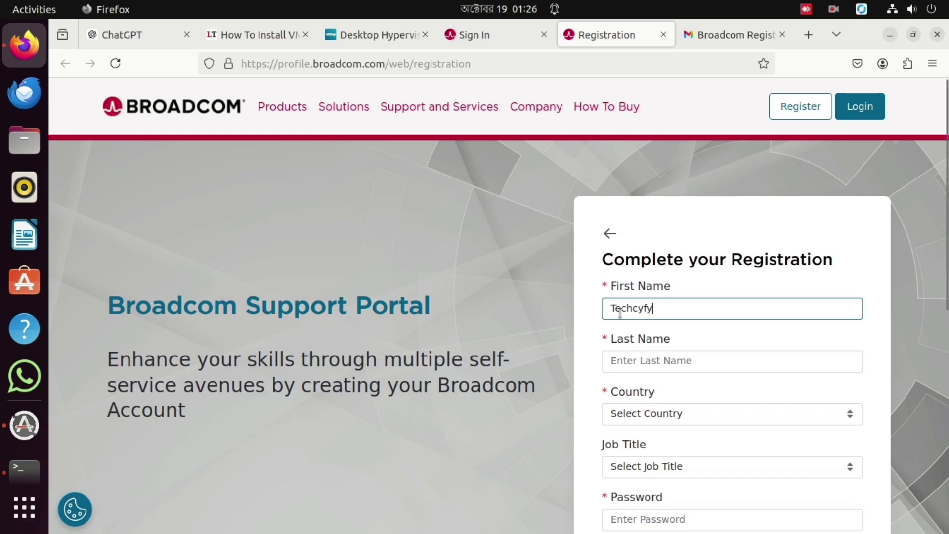
scroll(625, 319, down, 3)
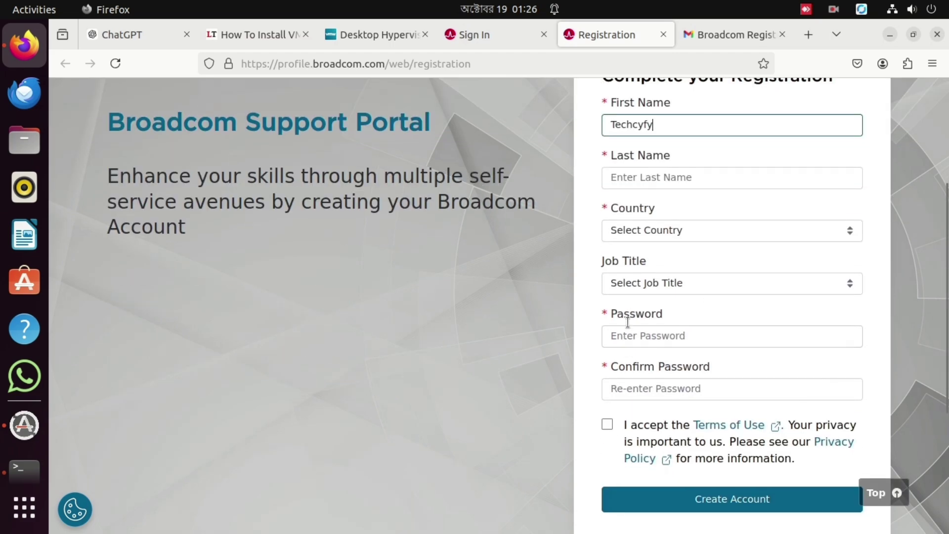
click(650, 231)
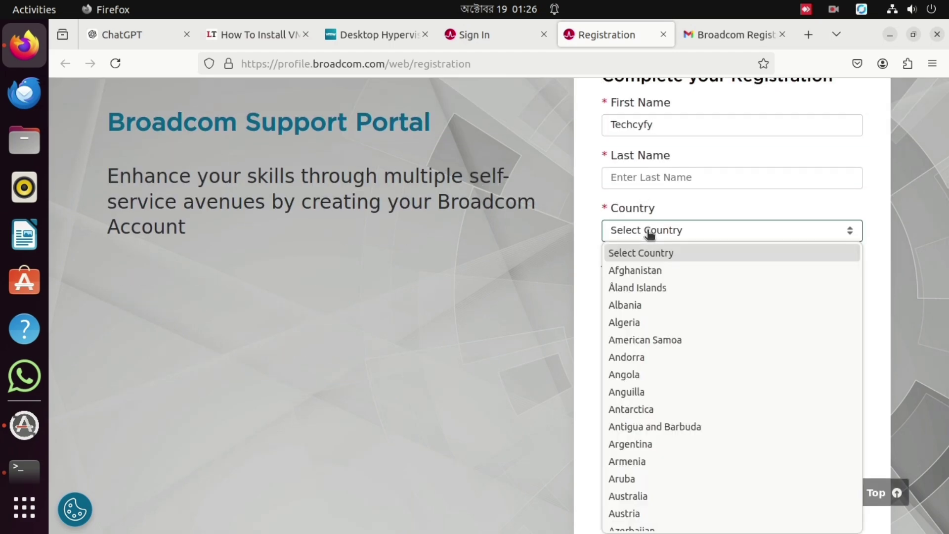
text(ban)
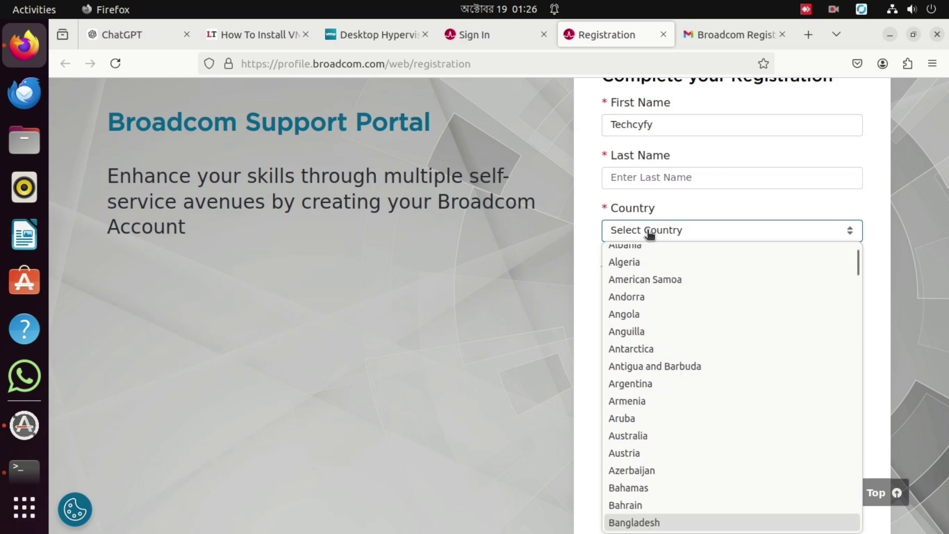
click(659, 280)
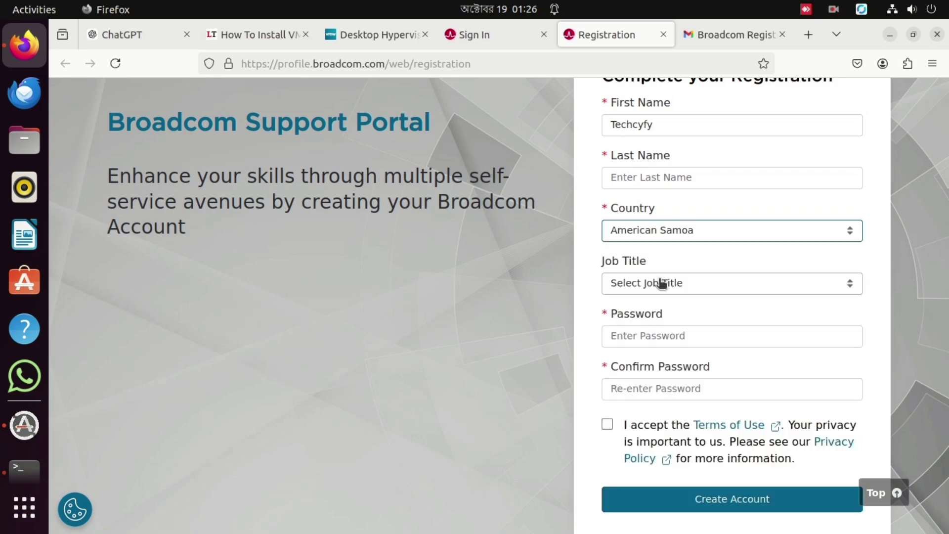
Correct the country selection to Bangladesh.
click(706, 232)
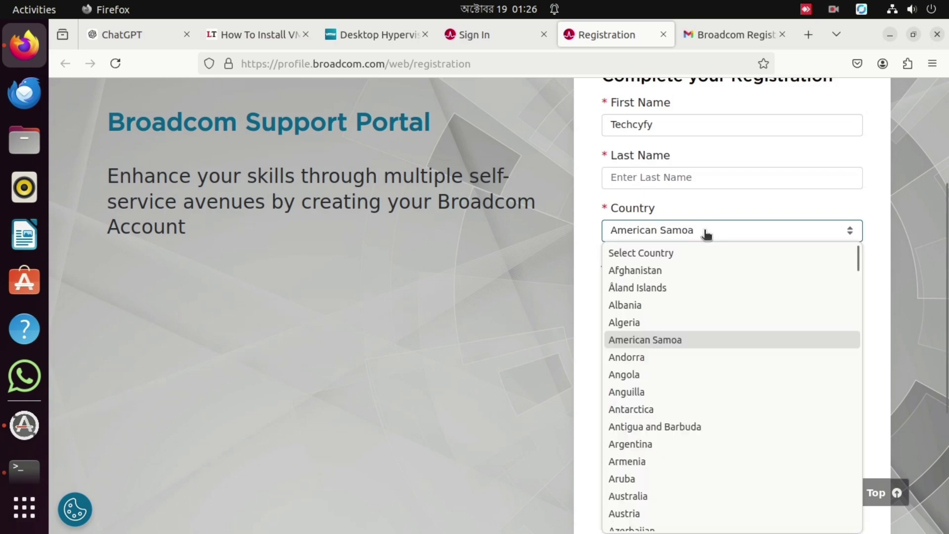
key(b)
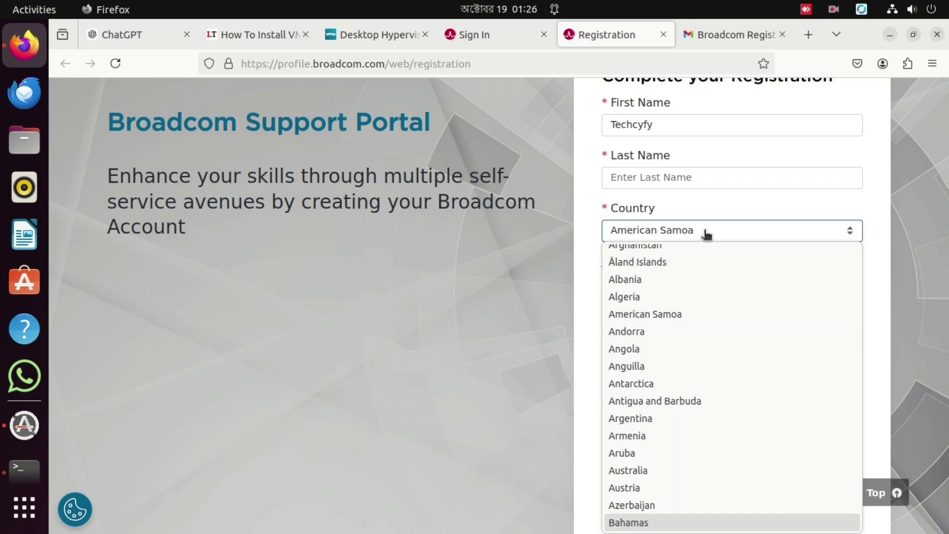
click(706, 233)
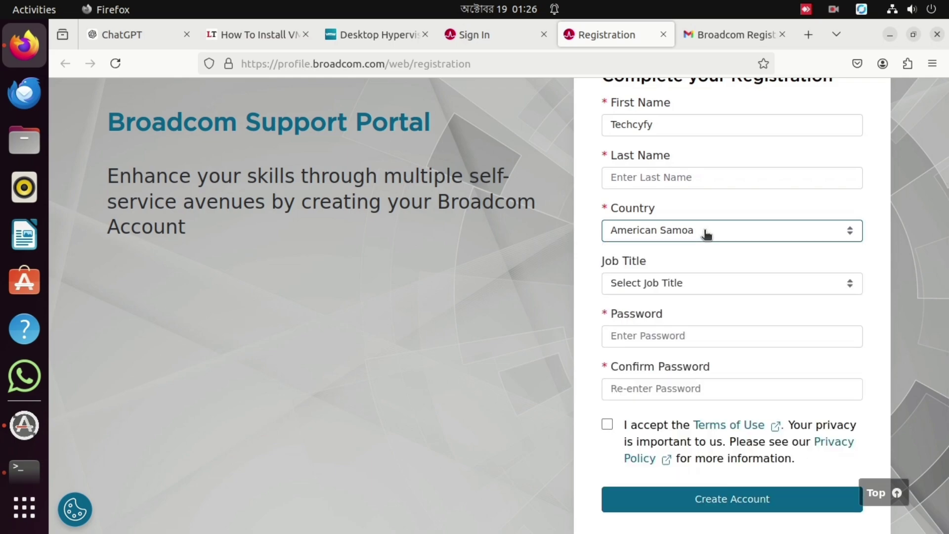
click(706, 232)
key(b)
key(a)
key(n)
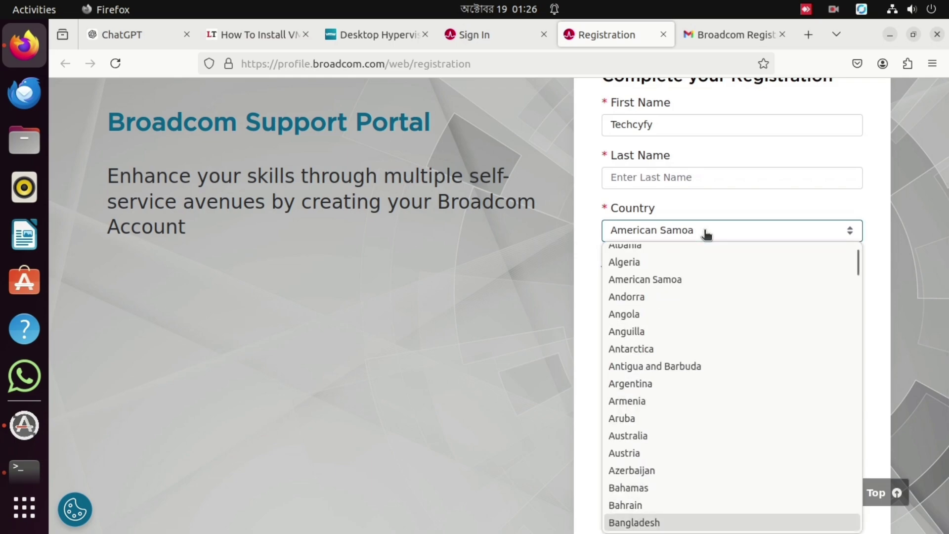
key(g)
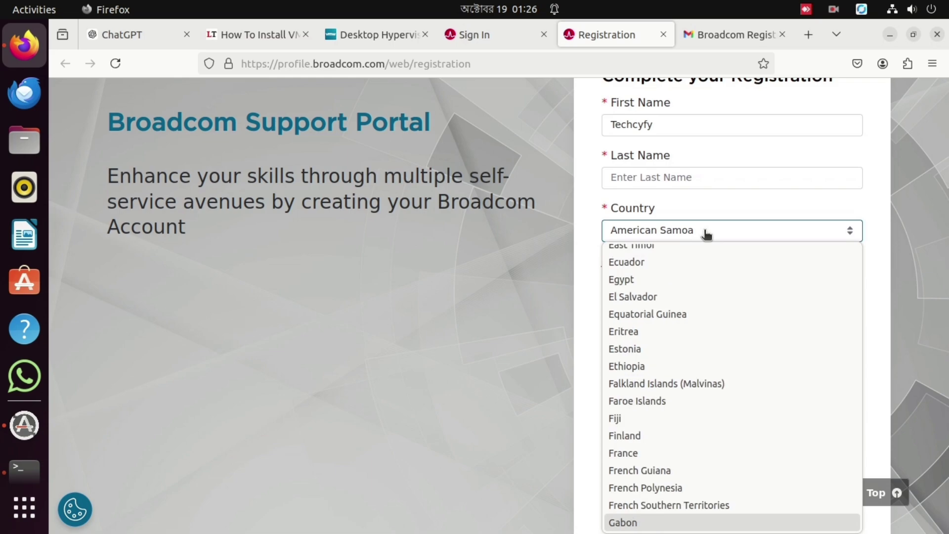
key(b)
key(a)
key(n)
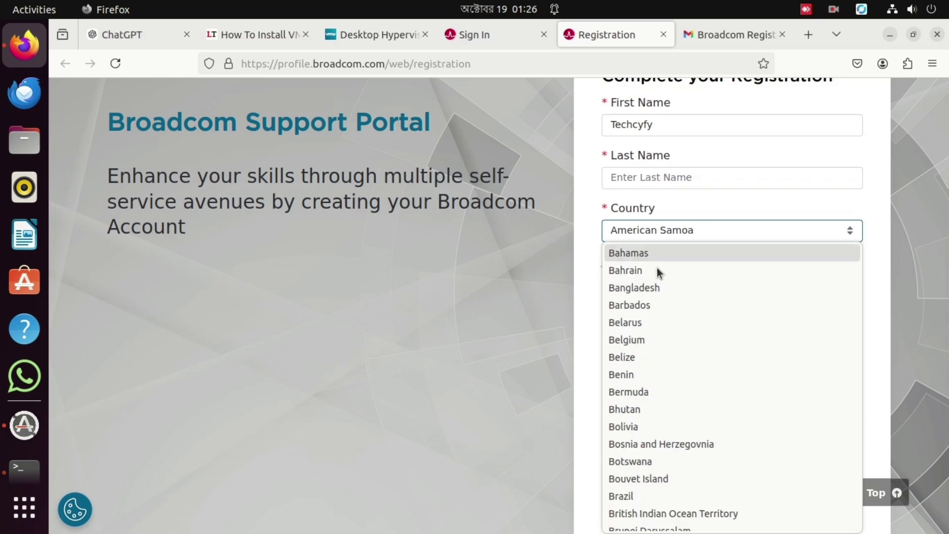
click(651, 288)
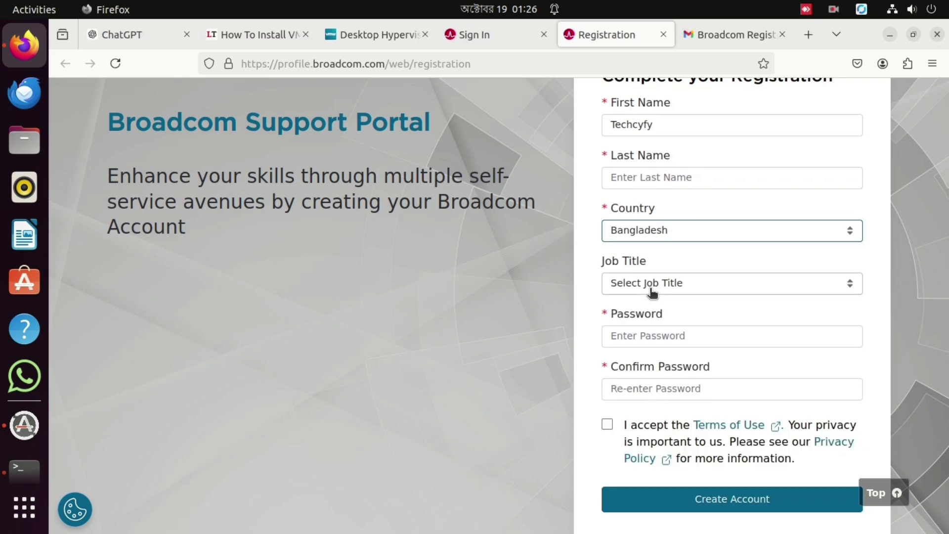
Set the job title to Engineer and enter the account password and its confirmation.
click(652, 292)
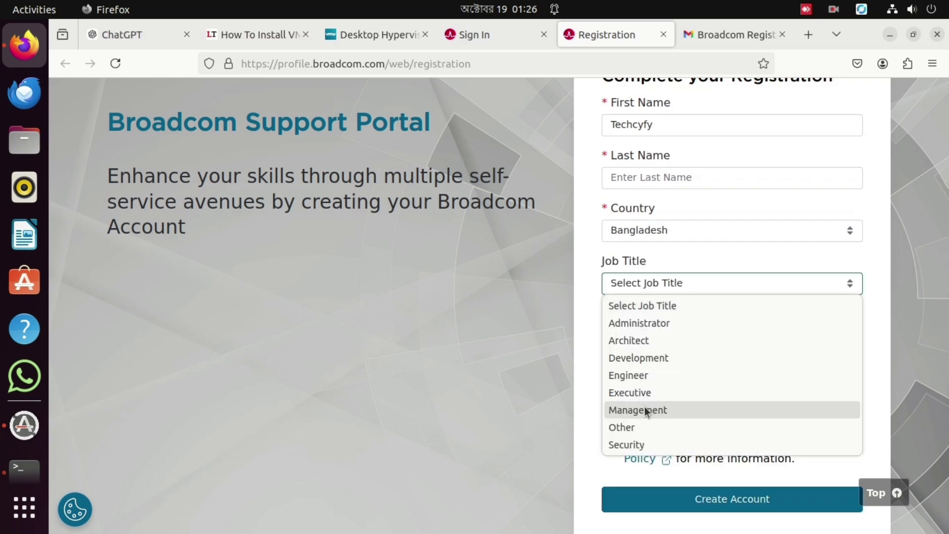
click(629, 380)
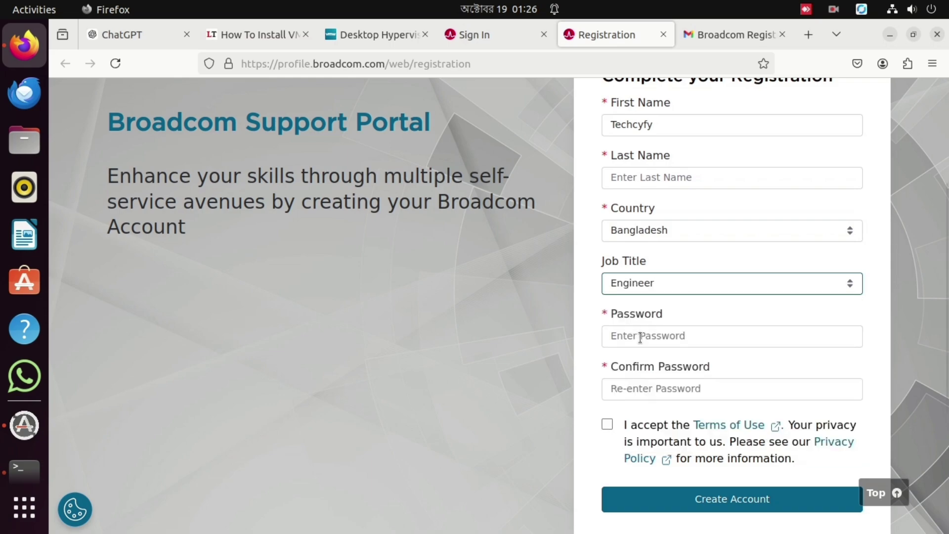
click(660, 332)
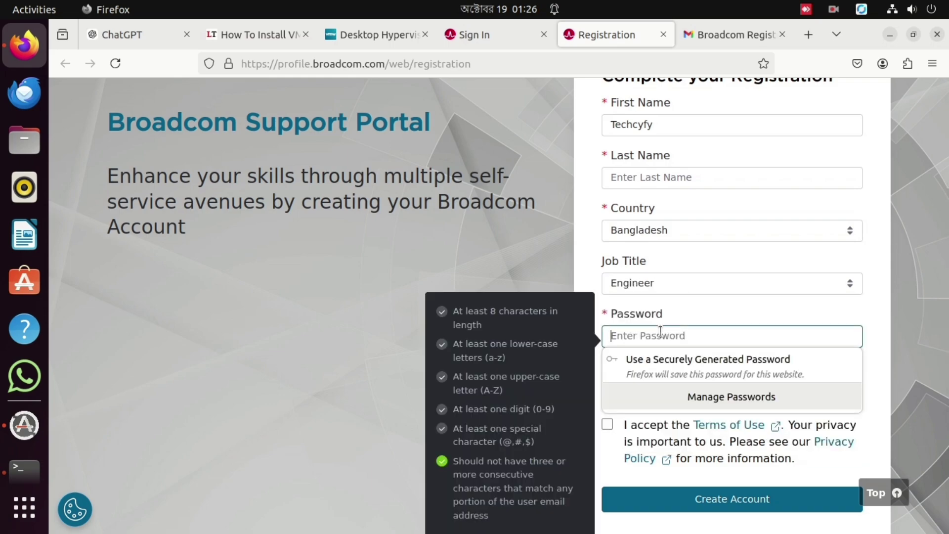
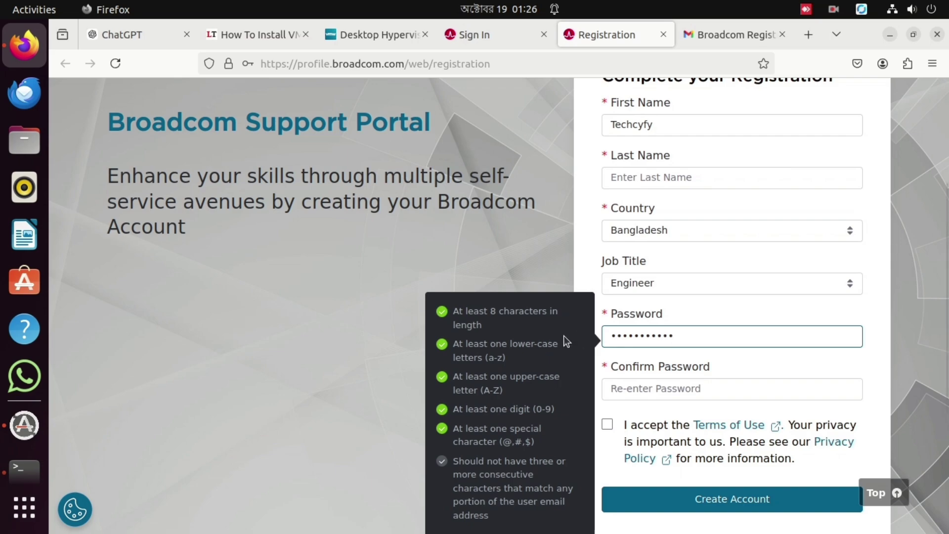
click(651, 384)
text(T)
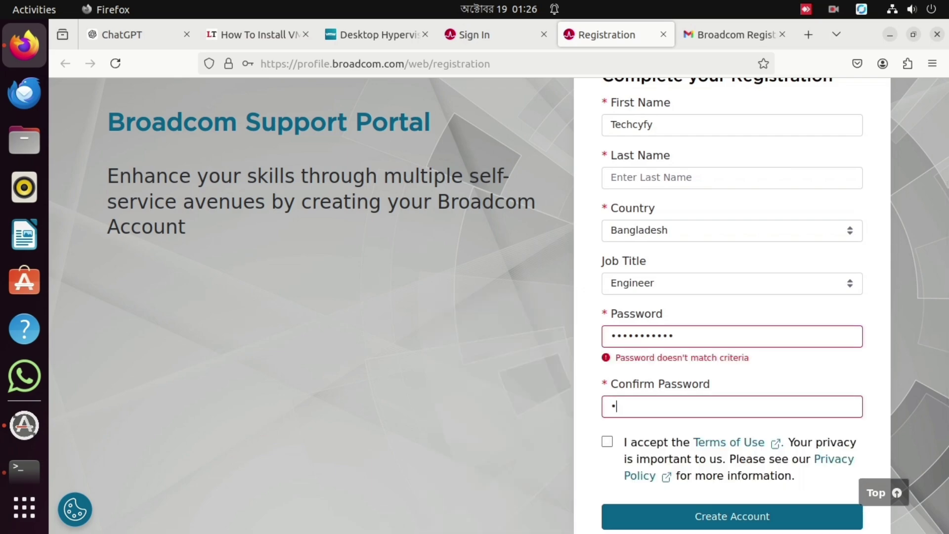
text(••••••••)
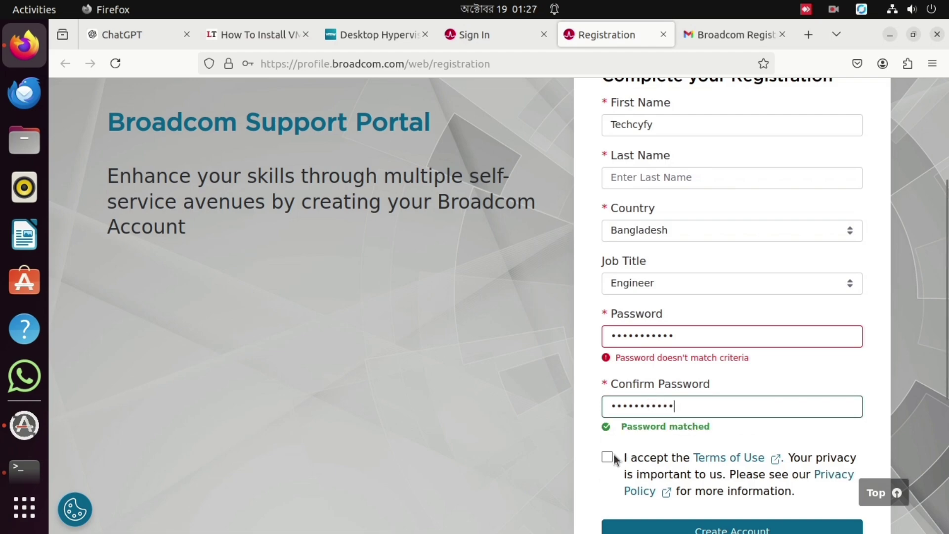
Accept the terms of use and append '123' to both Password and Confirm Password.
click(608, 456)
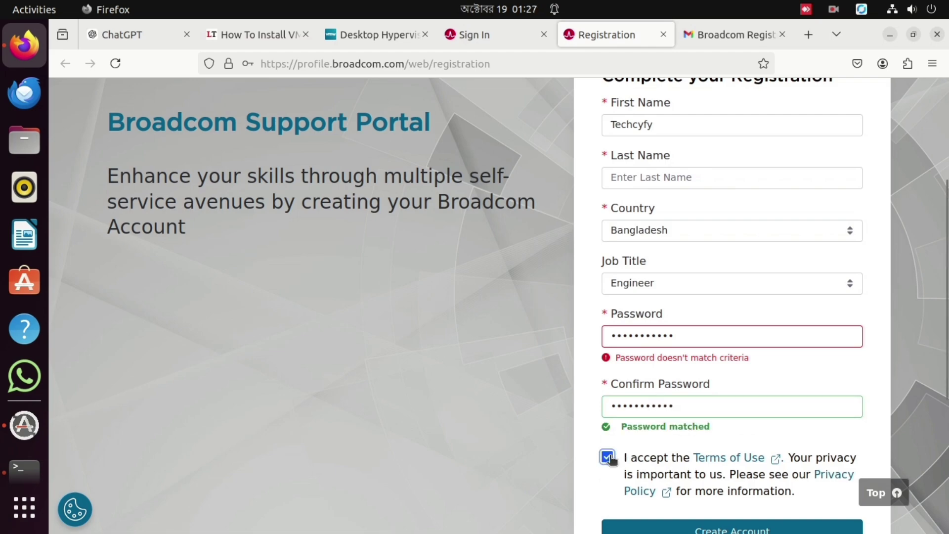
click(688, 333)
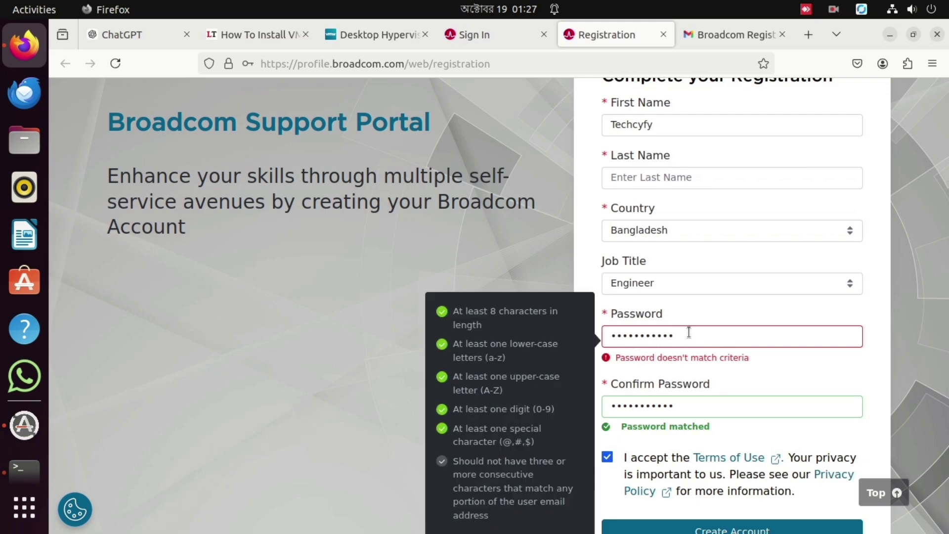
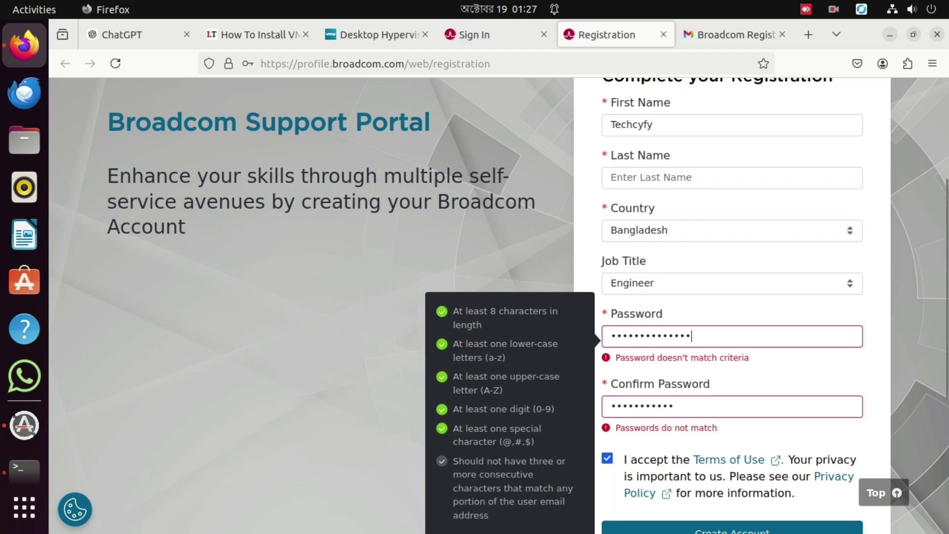
click(693, 411)
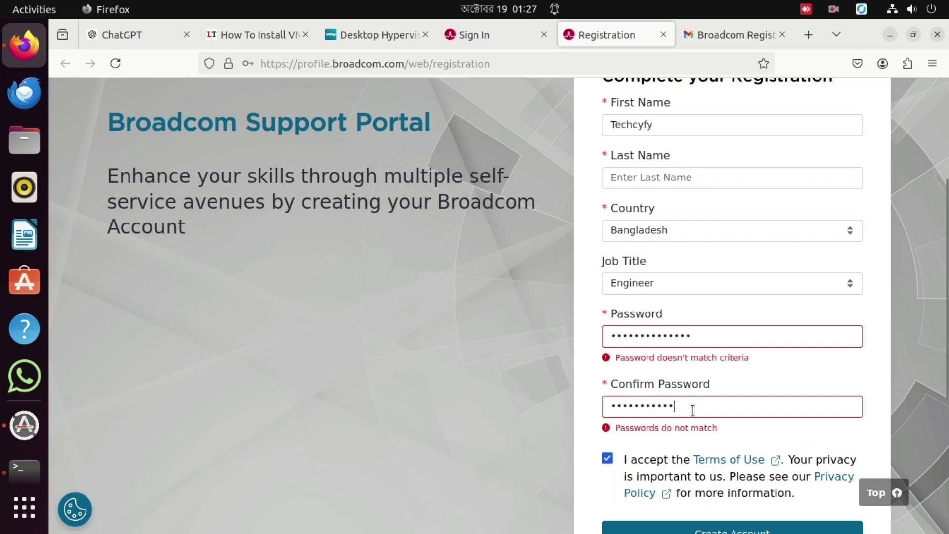
text(123)
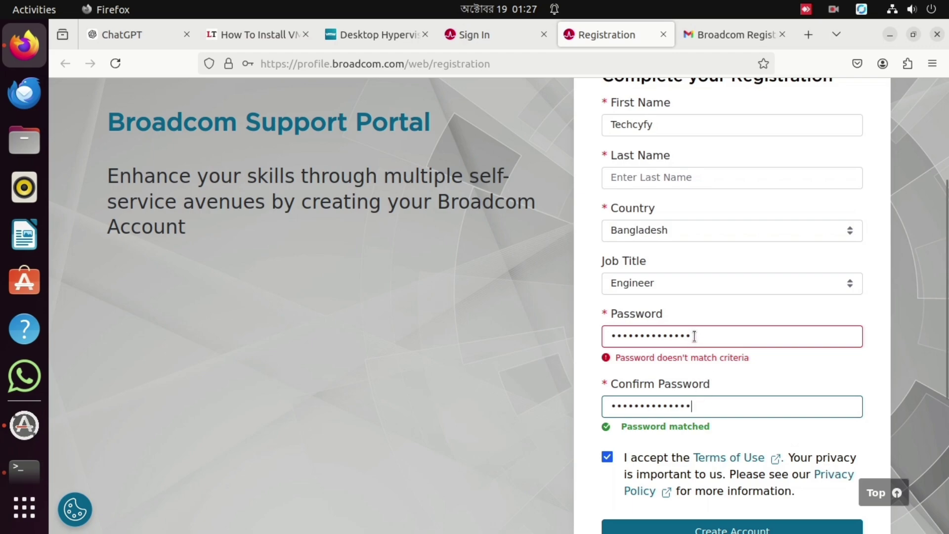
click(700, 358)
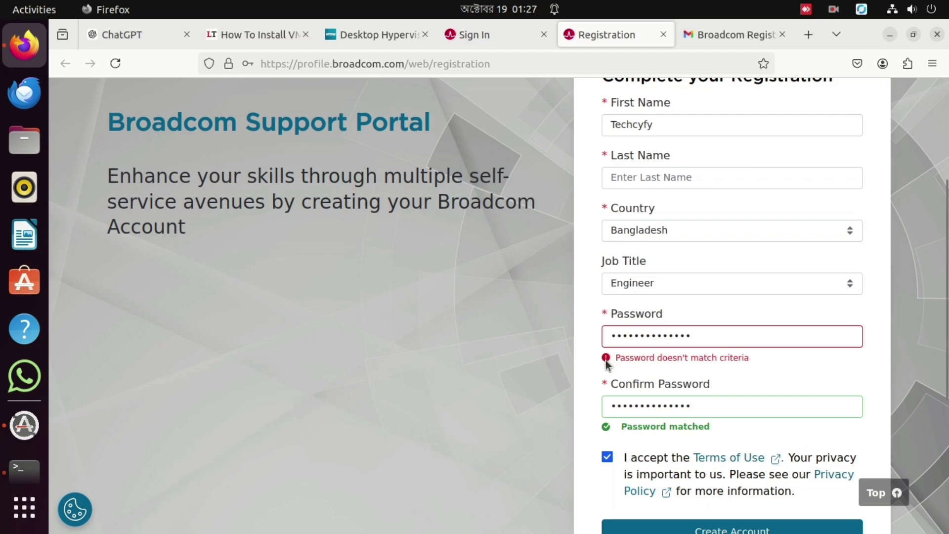
Fill in the last name, submit with Create Account, and save the login in Firefox.
click(701, 527)
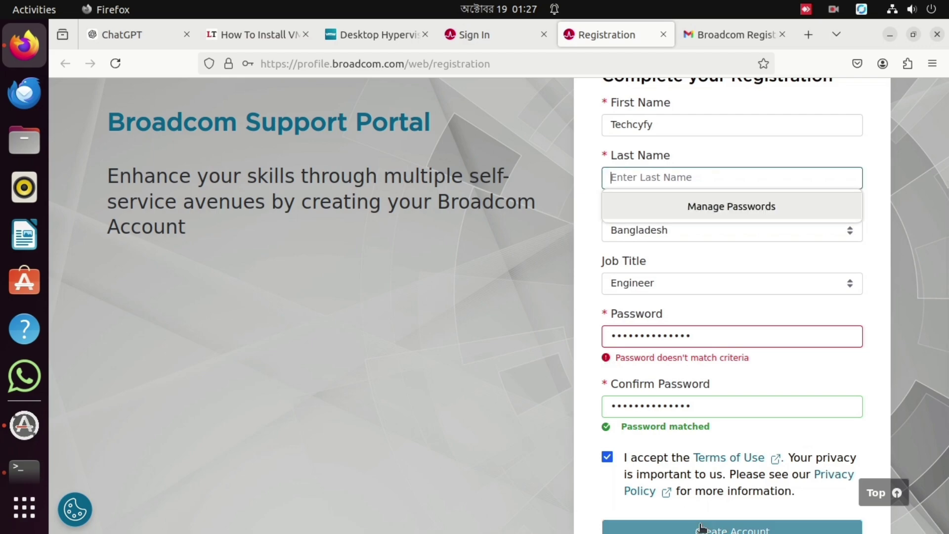
click(664, 175)
text(tec)
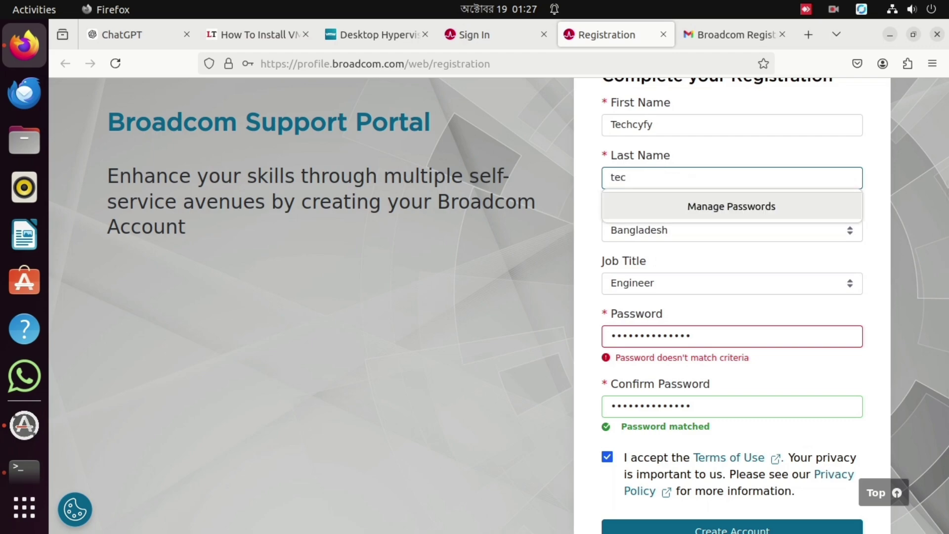
text(hcyfy)
click(767, 526)
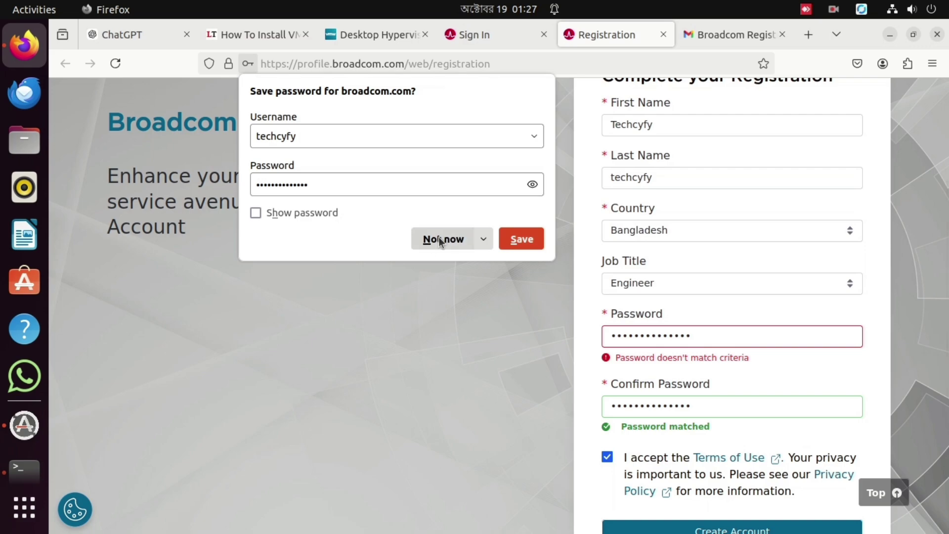
click(515, 240)
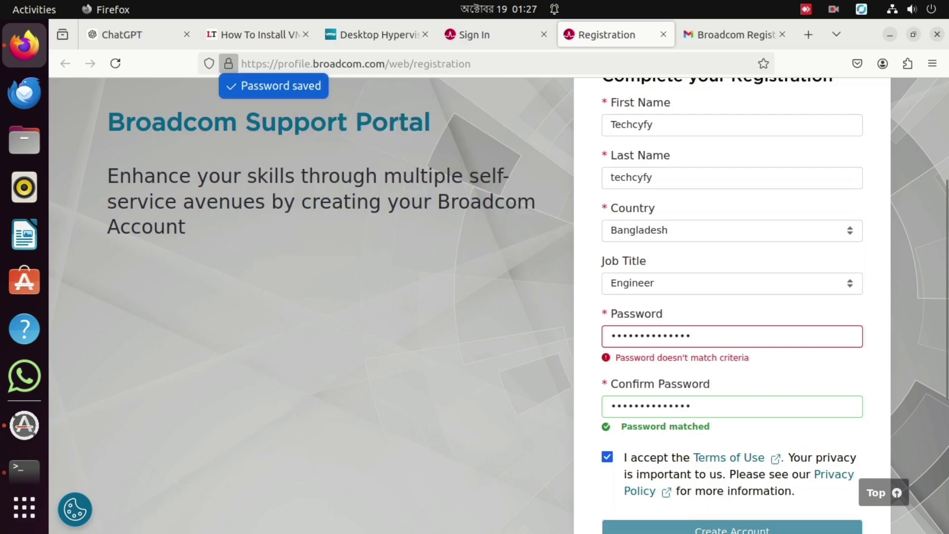
scroll(696, 394, up, 3)
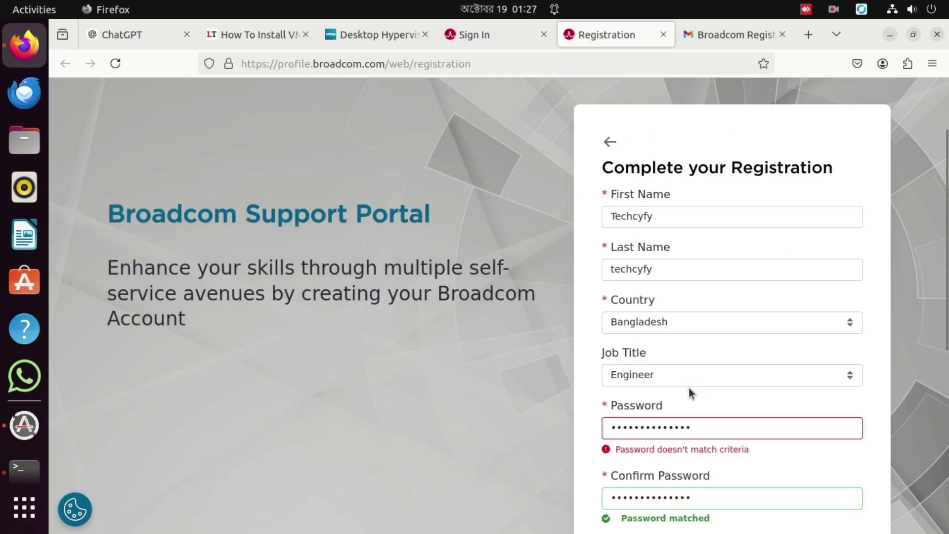
Replace the password with a new compliant one, retype it in Confirm Password, and resubmit.
click(706, 426)
drag(706, 425, 591, 418)
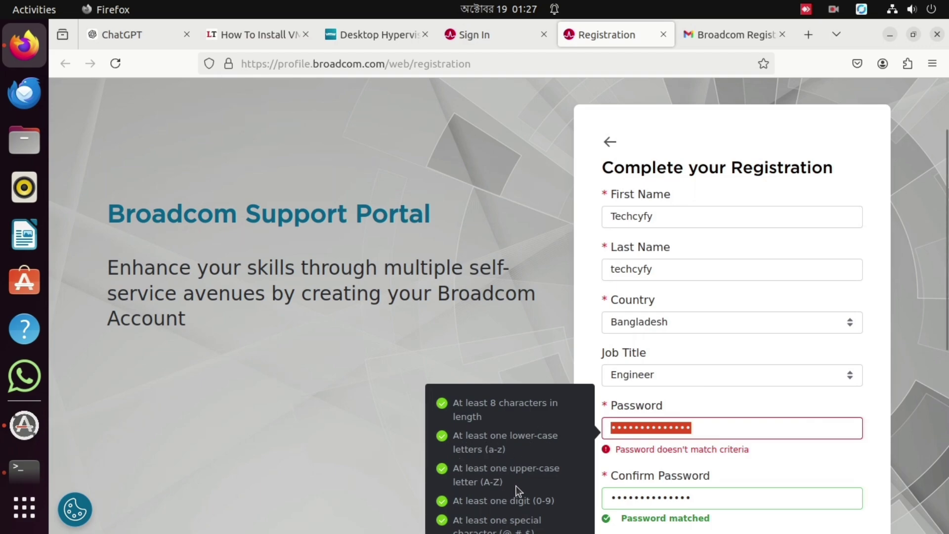
scroll(515, 485, down, 3)
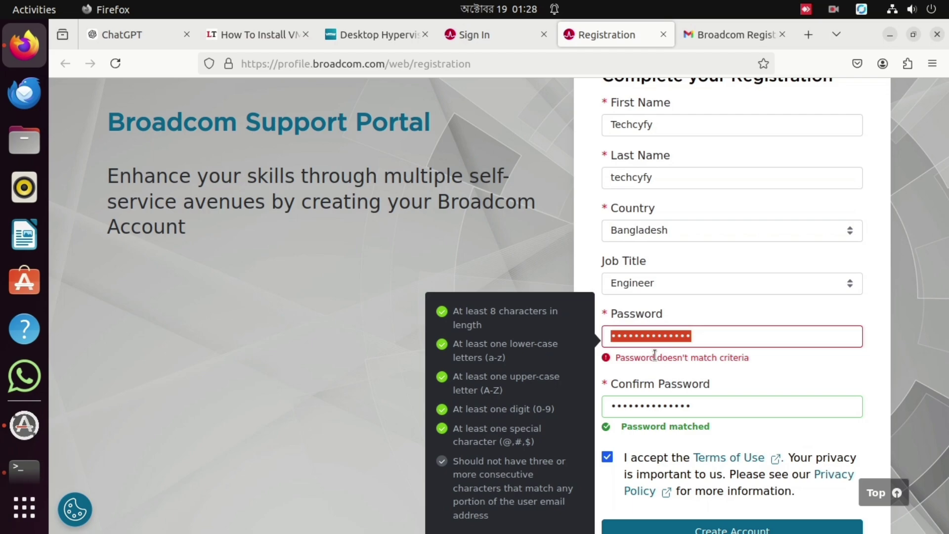
key(BackSpace)
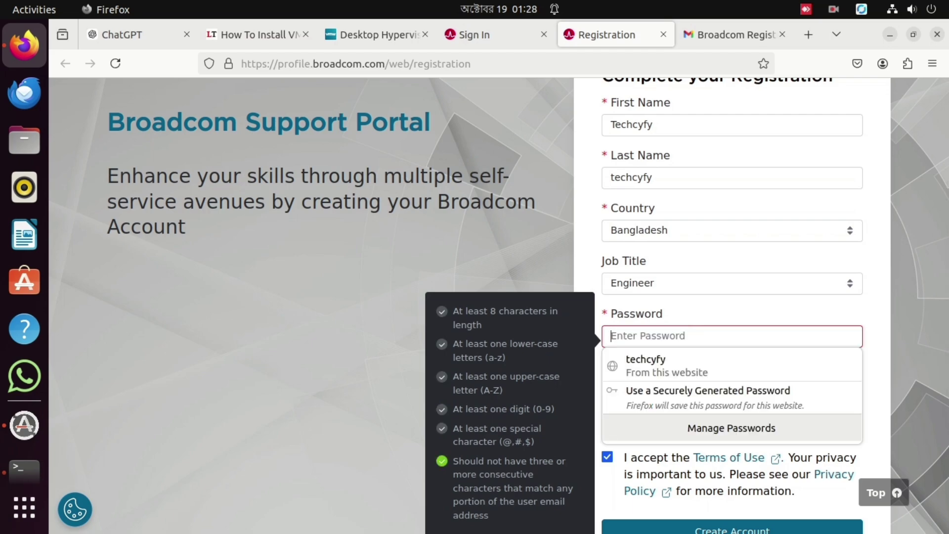
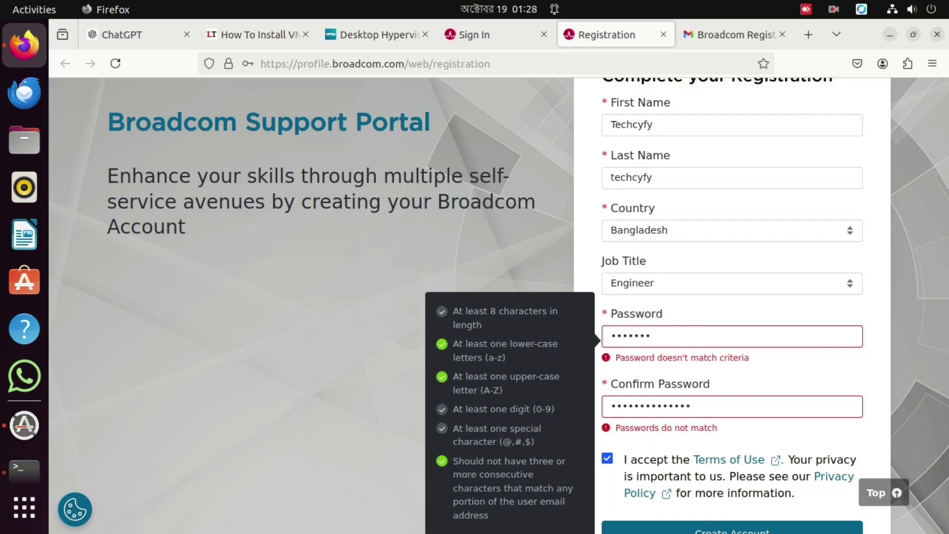
drag(755, 381, 567, 392)
text(•••••••)
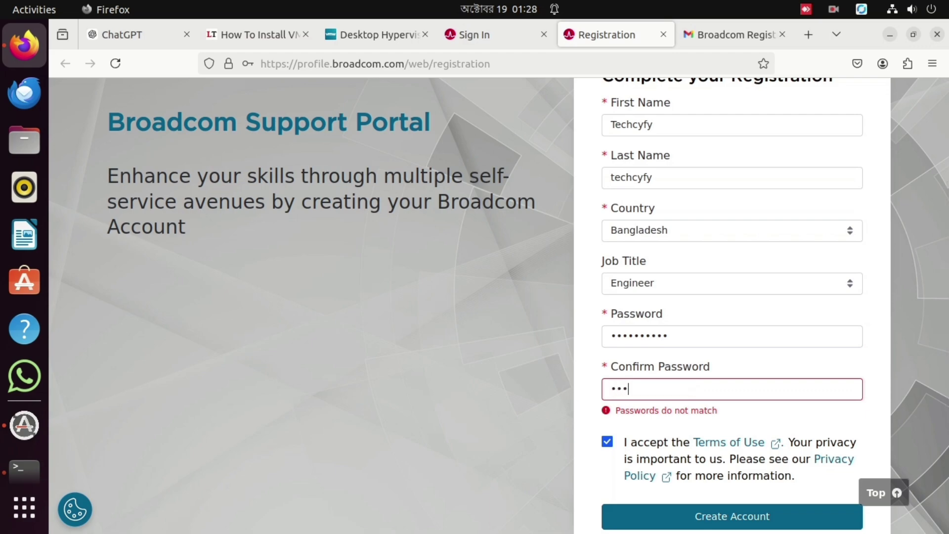
text(•••)
click(647, 503)
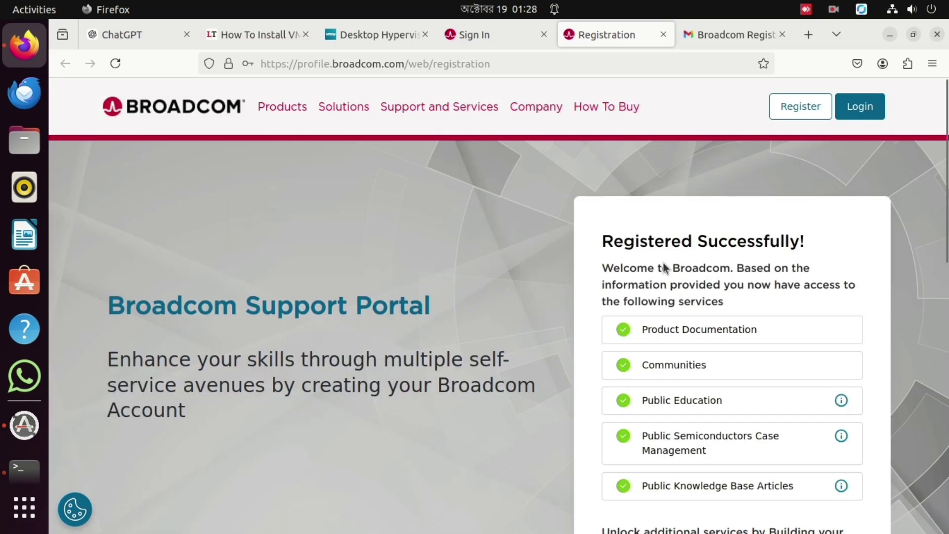
Choose 'Yes, I want to Build my Profile', then Cancel the profile form to reach Broadcom Support.
scroll(674, 348, down, 10)
scroll(677, 363, down, 1)
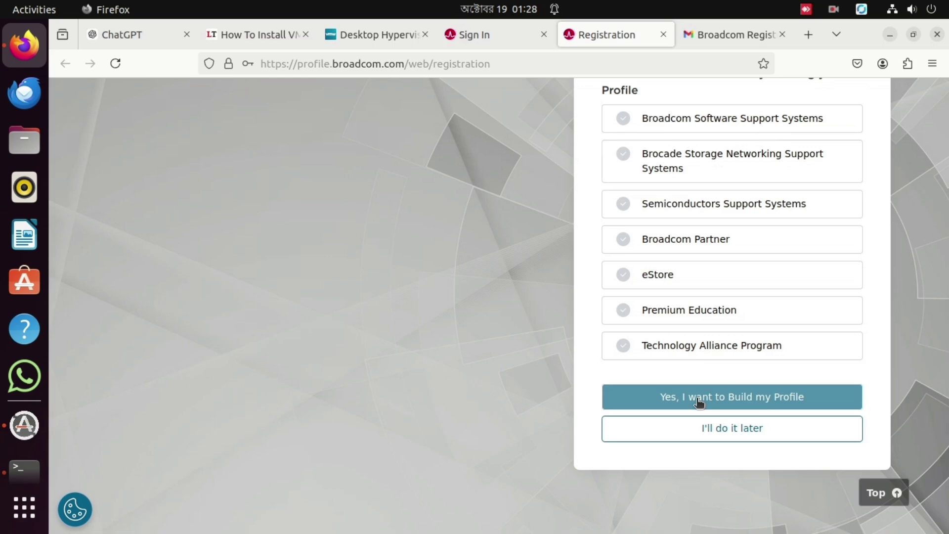
click(699, 398)
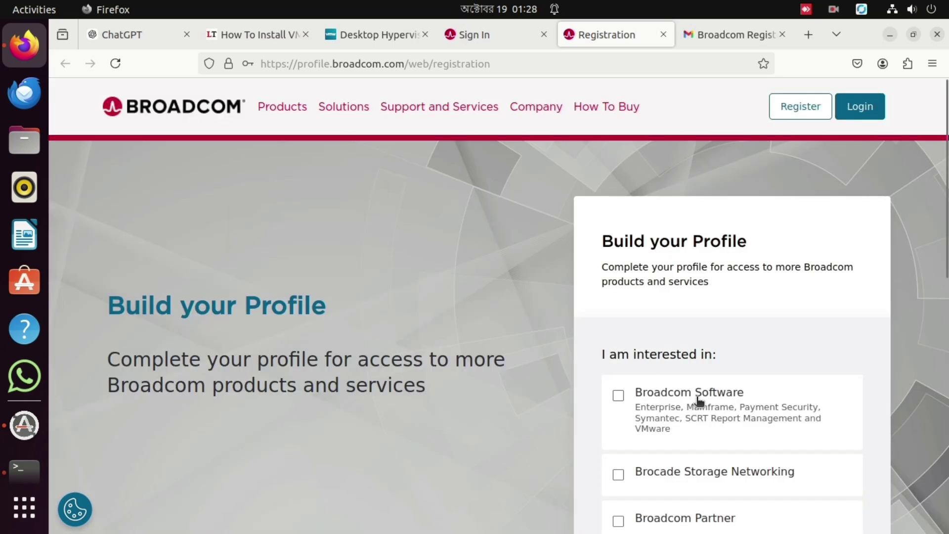
scroll(662, 395, down, 8)
scroll(663, 393, down, 3)
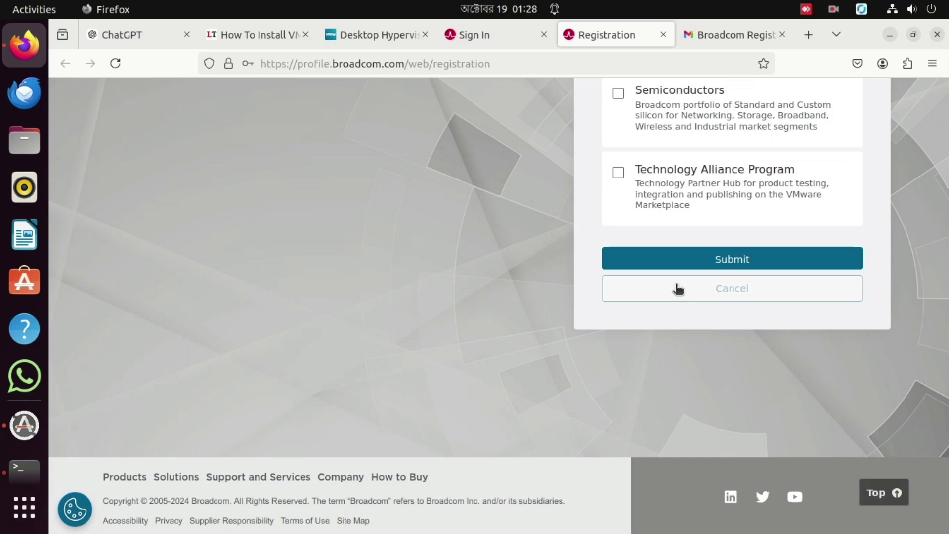
scroll(619, 202, up, 4)
scroll(618, 202, up, 5)
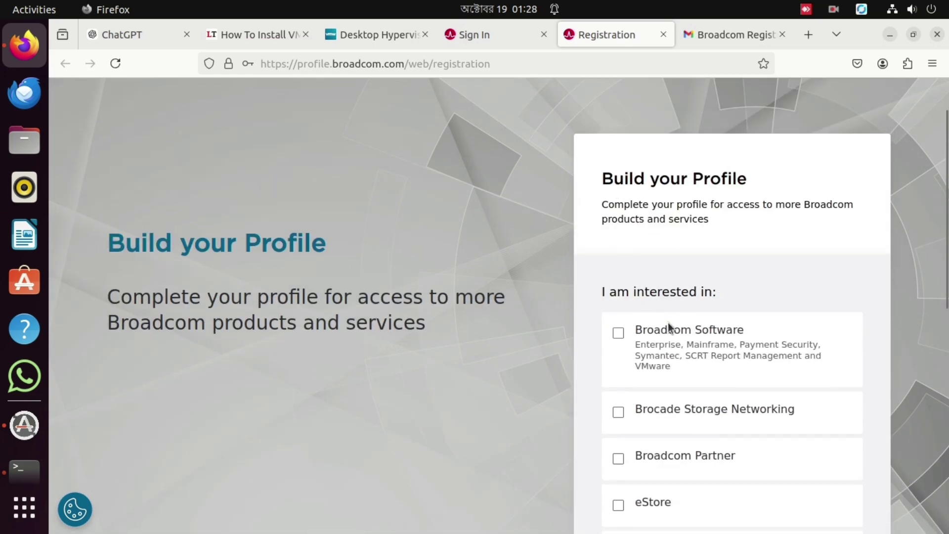
scroll(669, 322, down, 5)
click(704, 472)
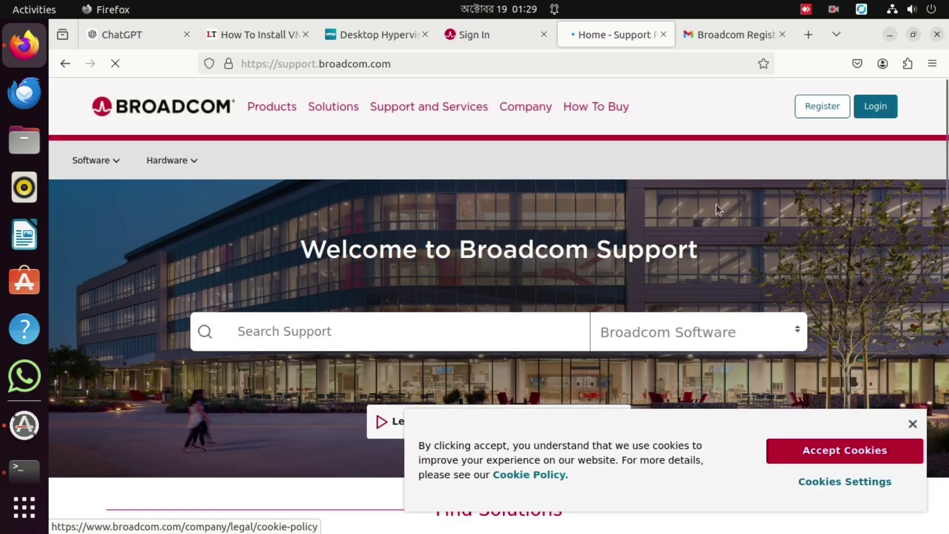
Start logging in to the support portal with the saved username.
click(875, 110)
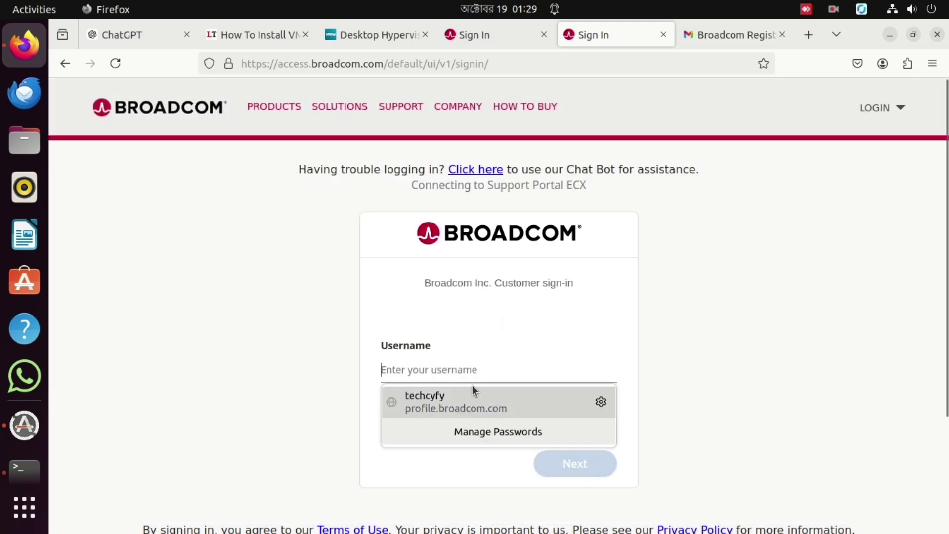
click(438, 402)
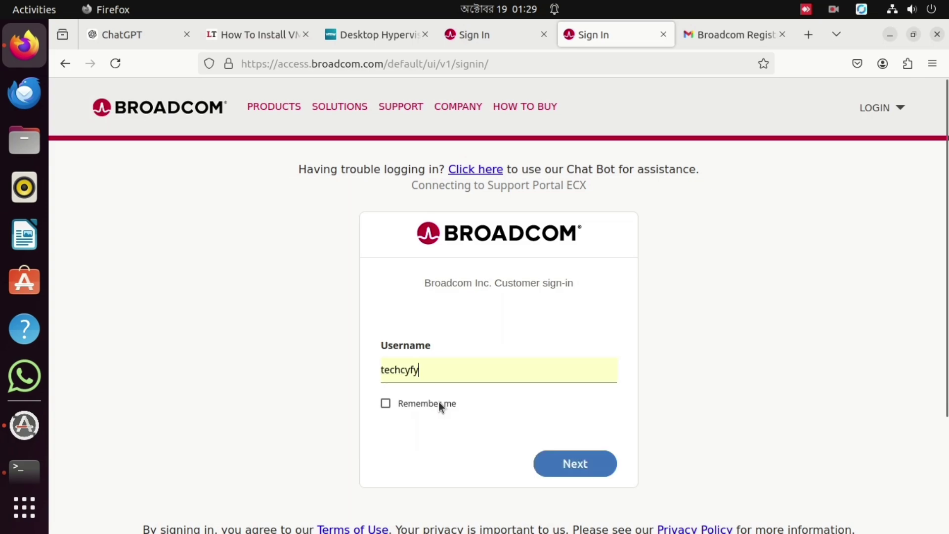
click(562, 468)
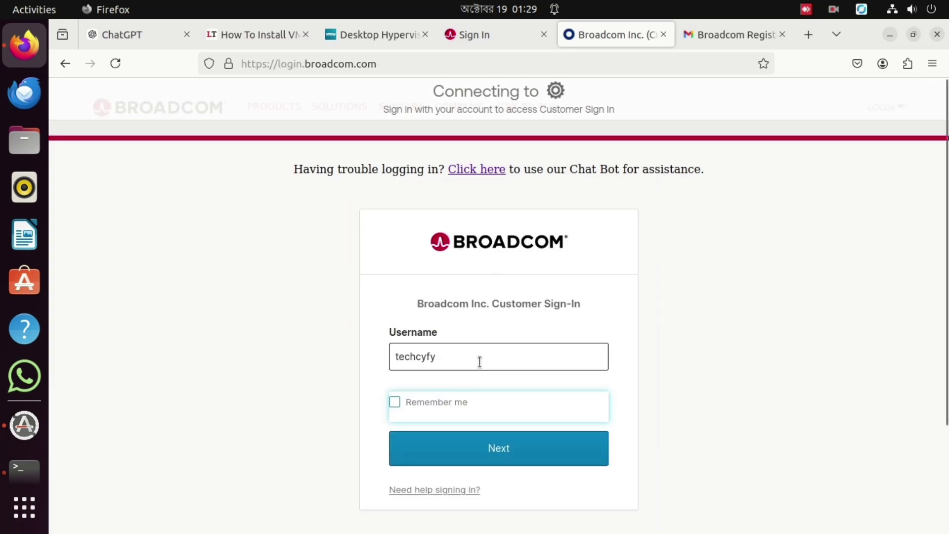
click(479, 361)
click(487, 449)
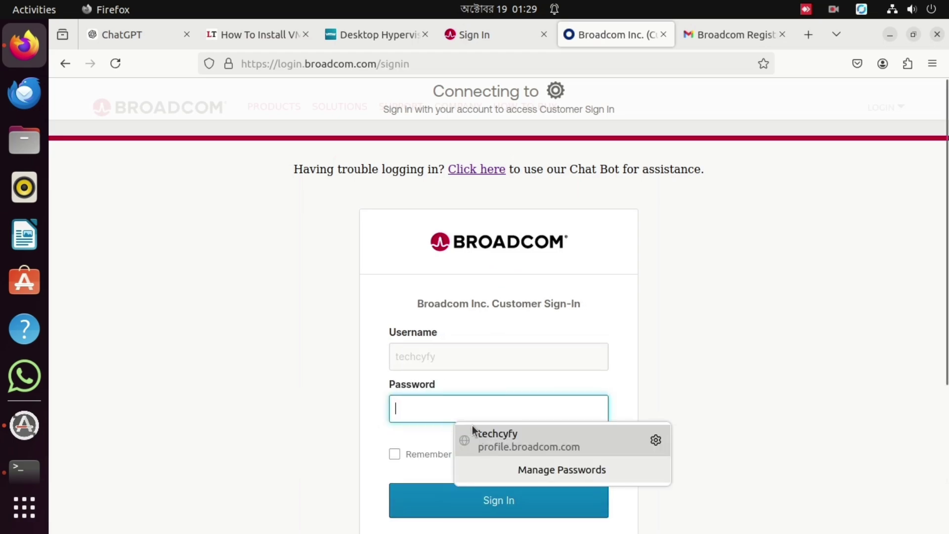
Enter the password, sign in, save the login in Firefox, and close the welcome message.
click(438, 411)
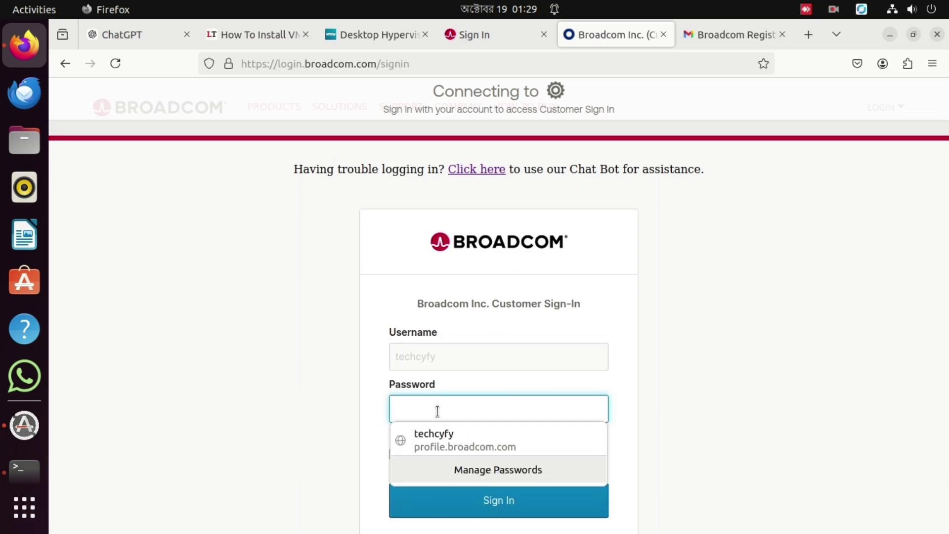
text(•••••••)
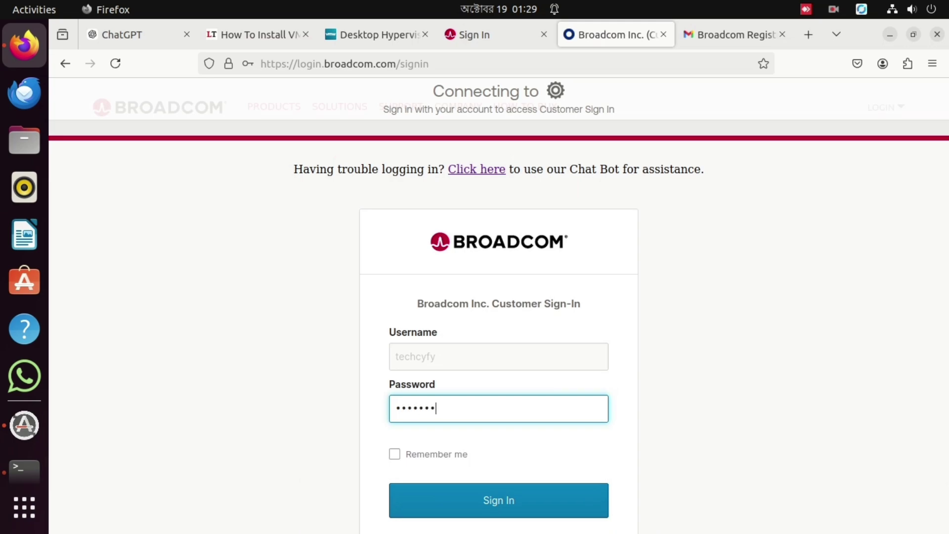
text(••)
click(498, 510)
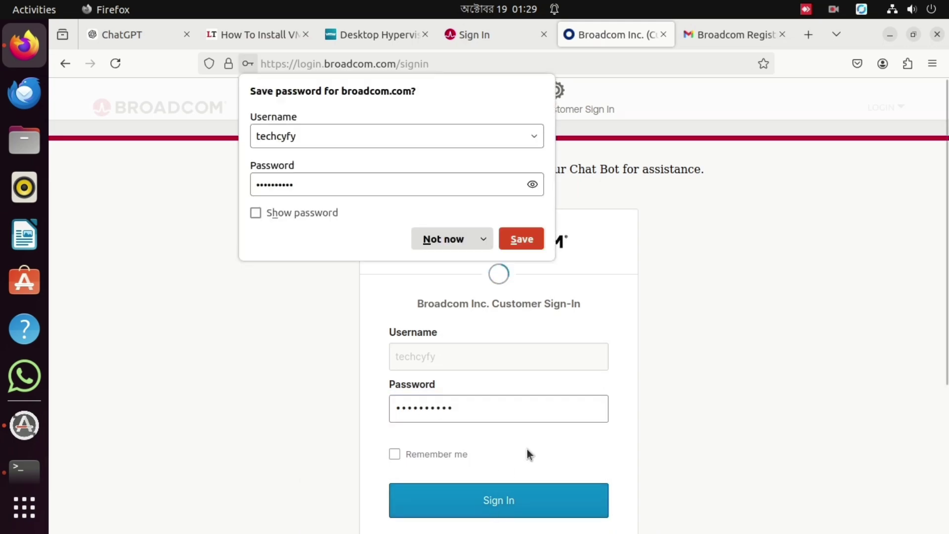
click(537, 241)
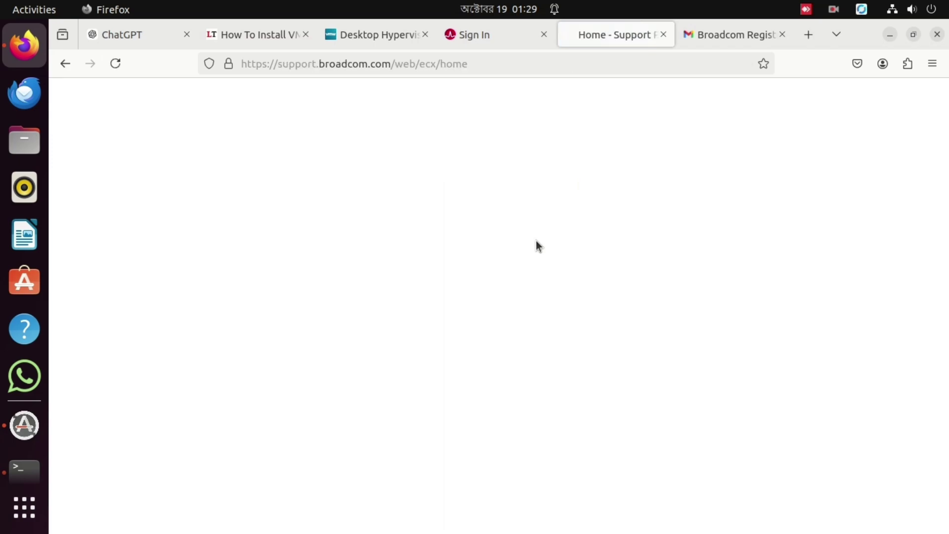
scroll(536, 242, down, 7)
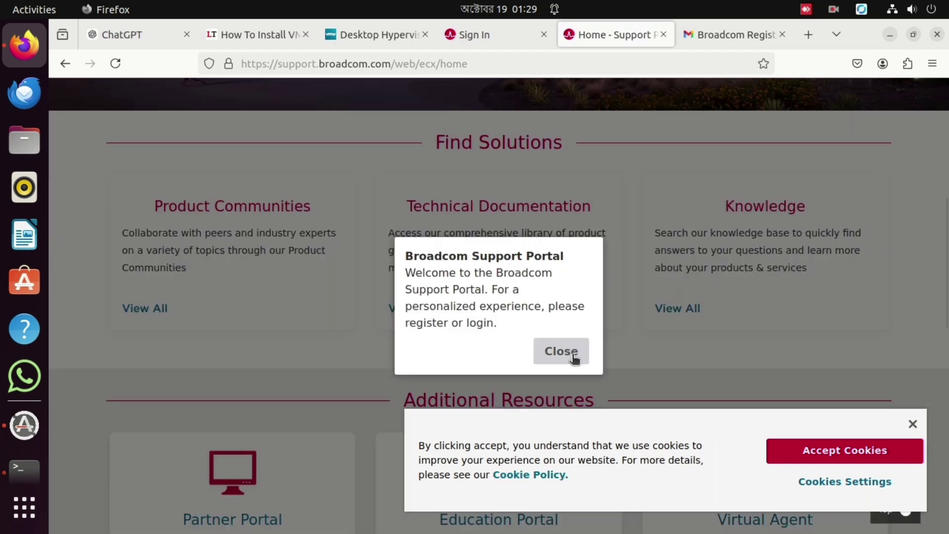
click(570, 354)
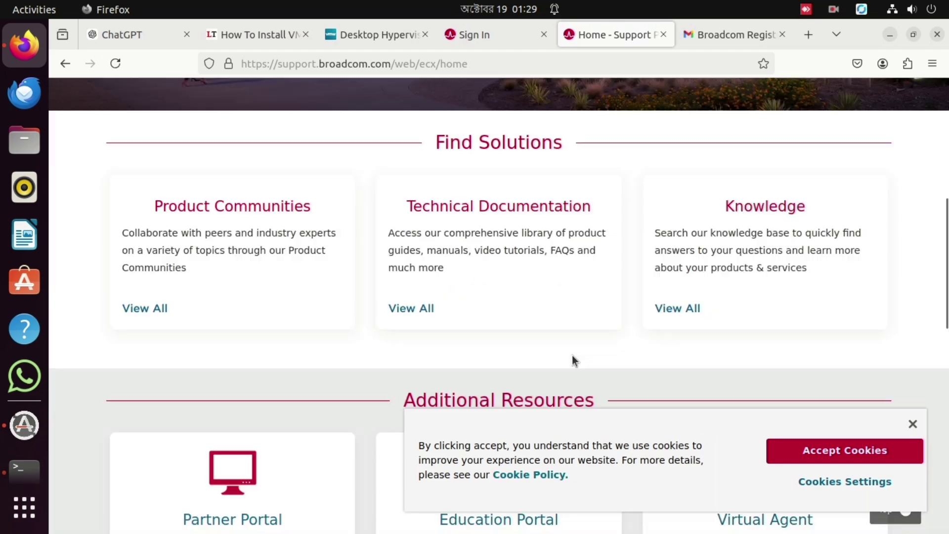
Use DOWNLOAD NOW for Workstation Pro for PC, accept cookies, and go to My Dashboard.
click(364, 36)
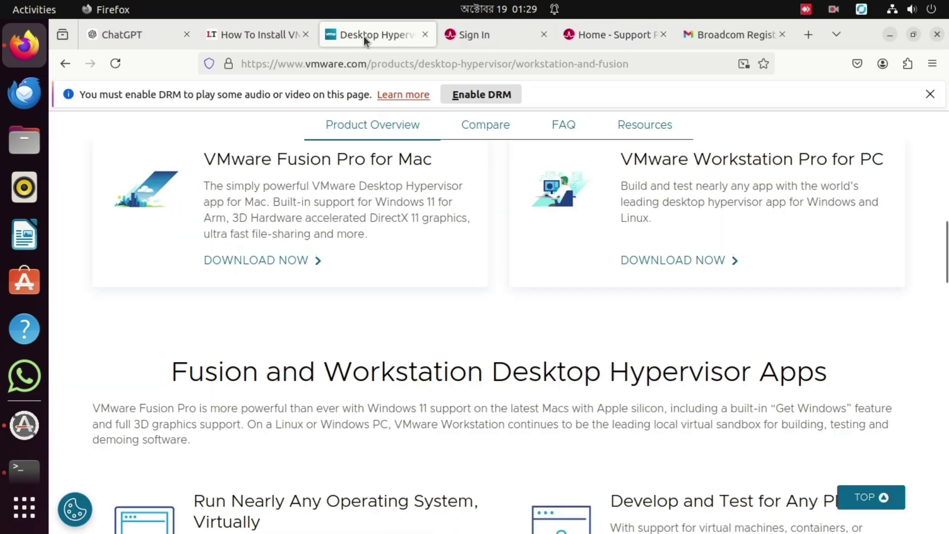
click(699, 261)
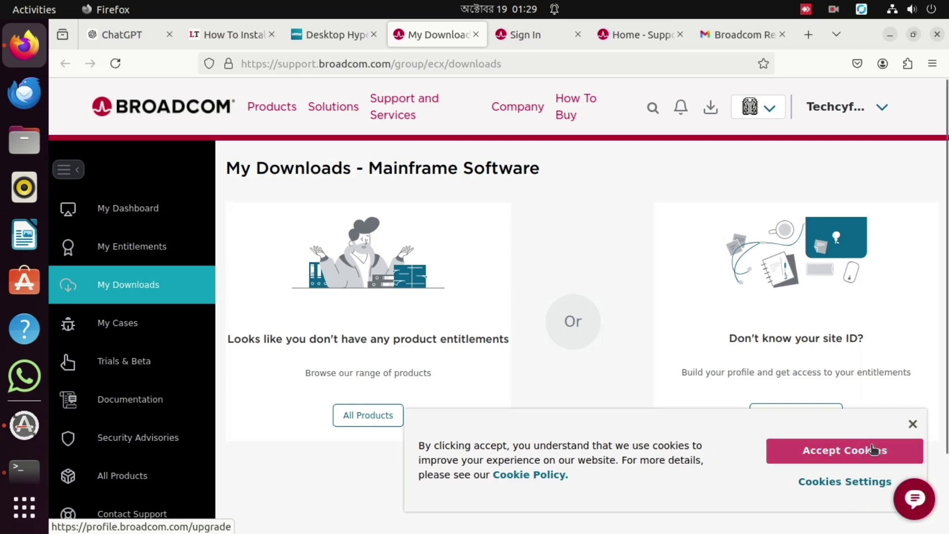
click(886, 452)
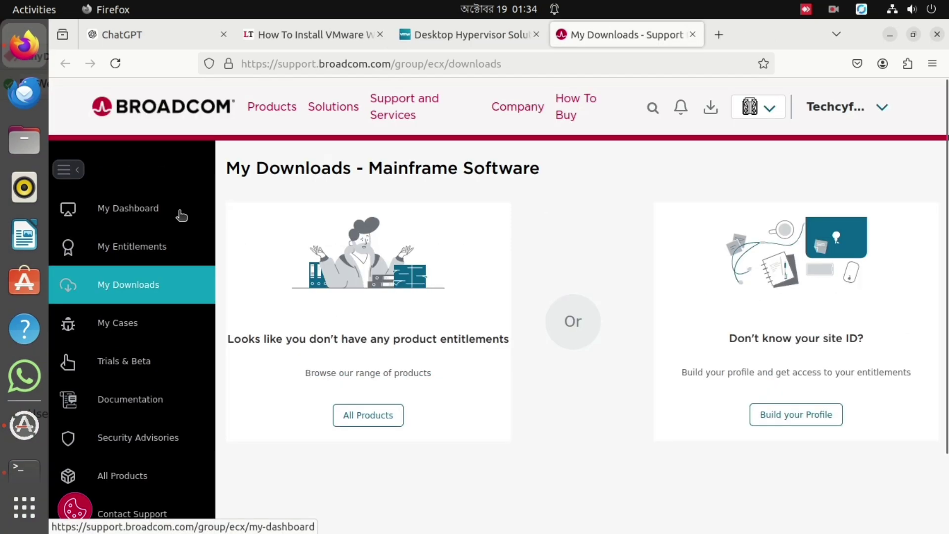
click(181, 214)
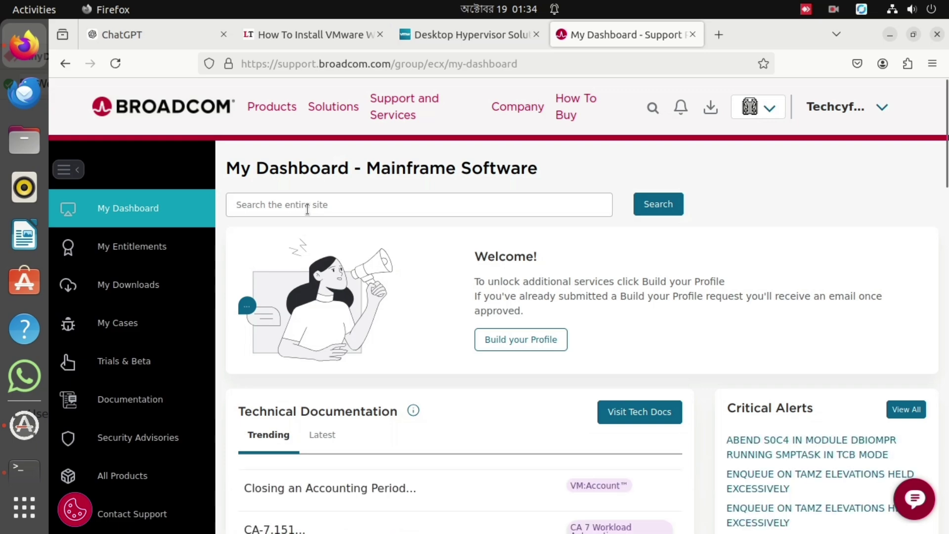
Search the dashboard for 'vmware wo' and open the VMware Workstation Pro suggestion.
click(307, 207)
text(vm)
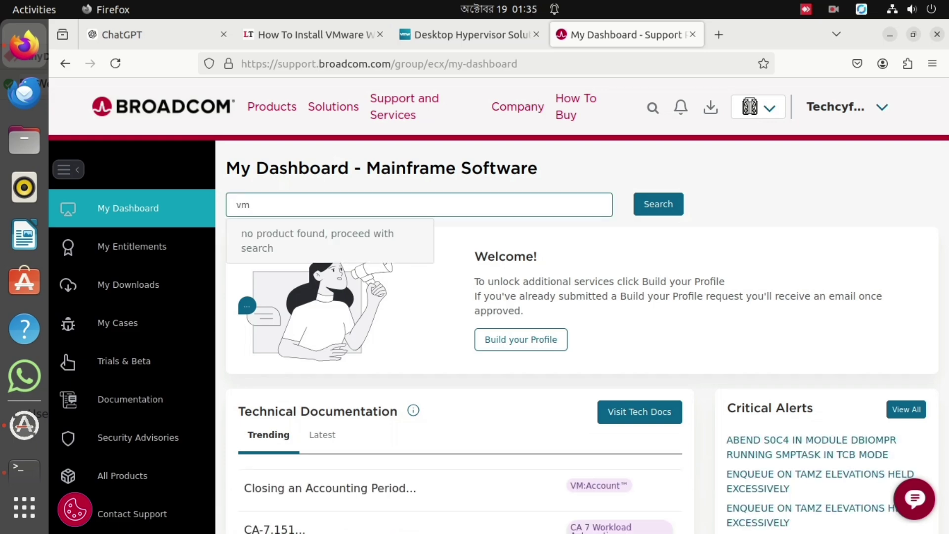
text(ware)
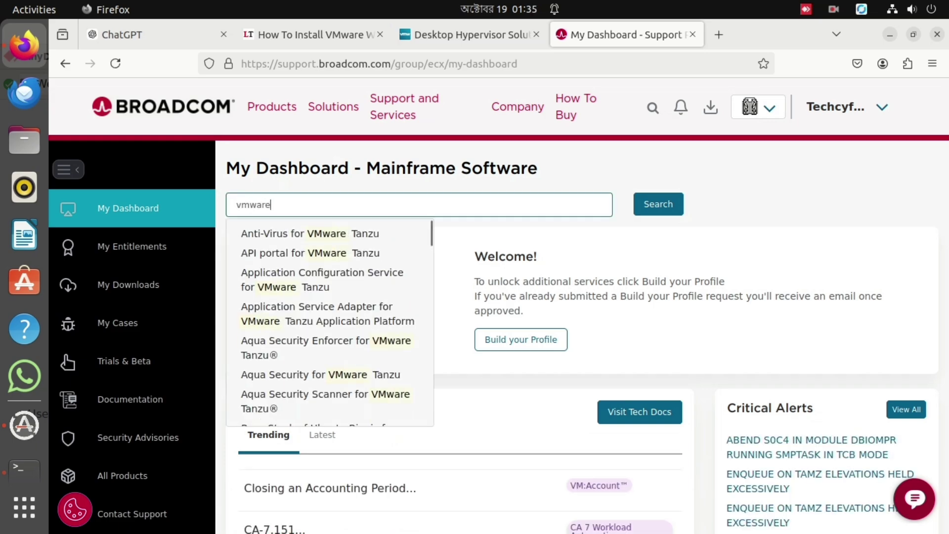
text( wo)
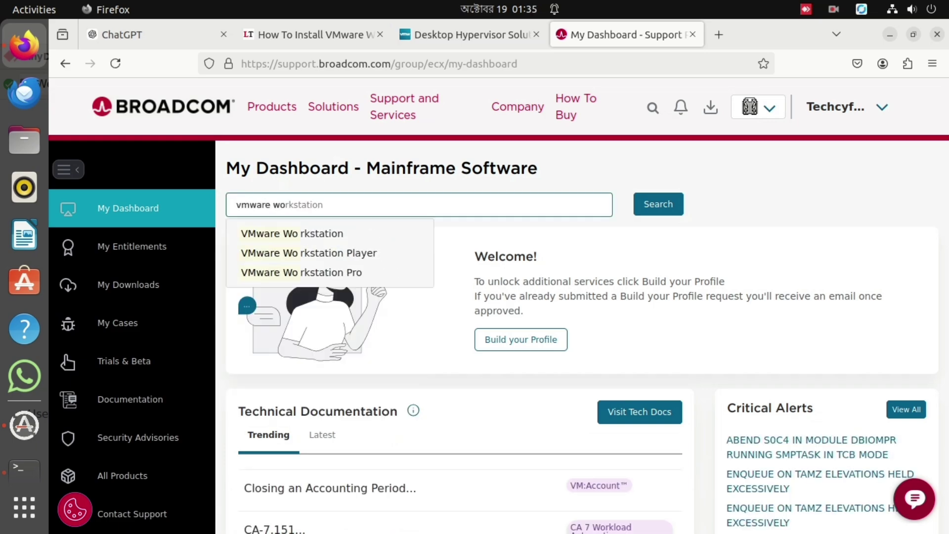
key(Down)
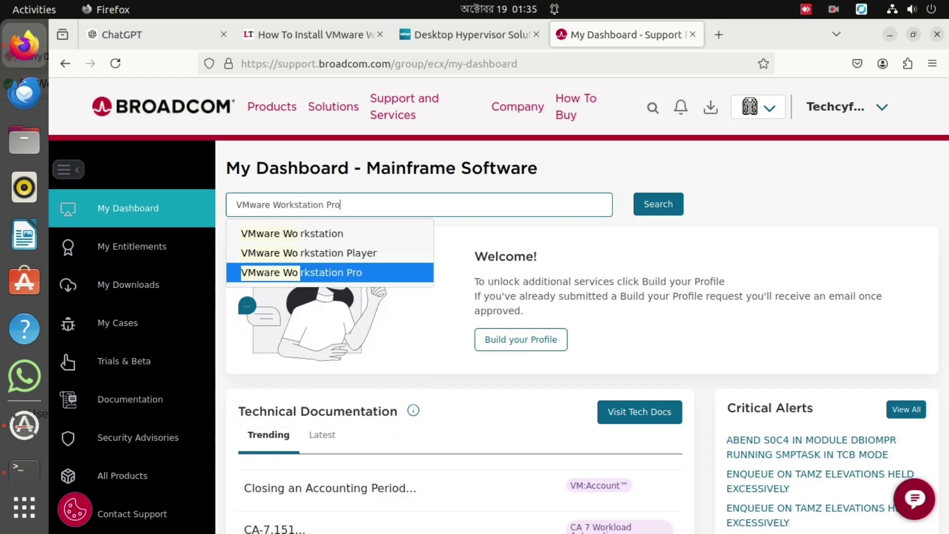
key(Return)
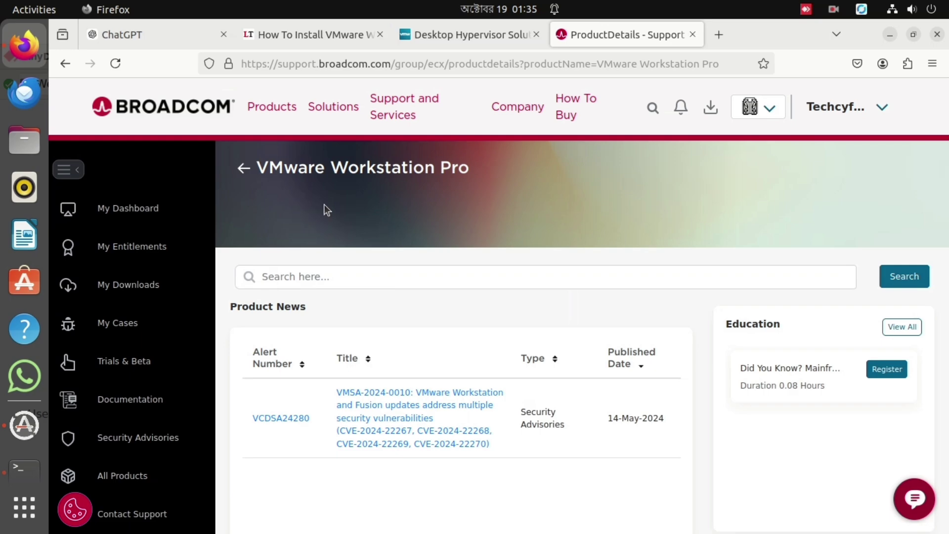
scroll(402, 235, down, 4)
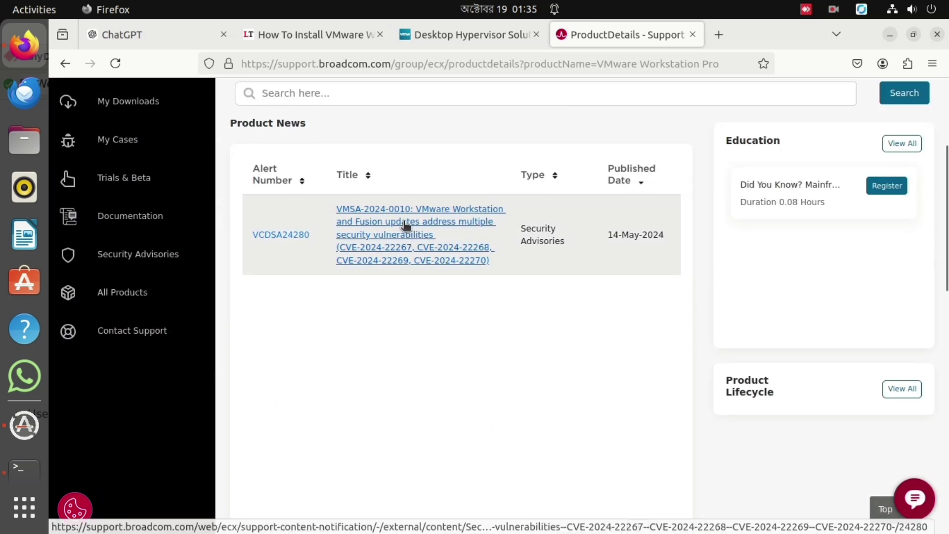
Open the VMSA-2024-0010 advisory and follow its Workstation Pro downloads reference link.
click(405, 224)
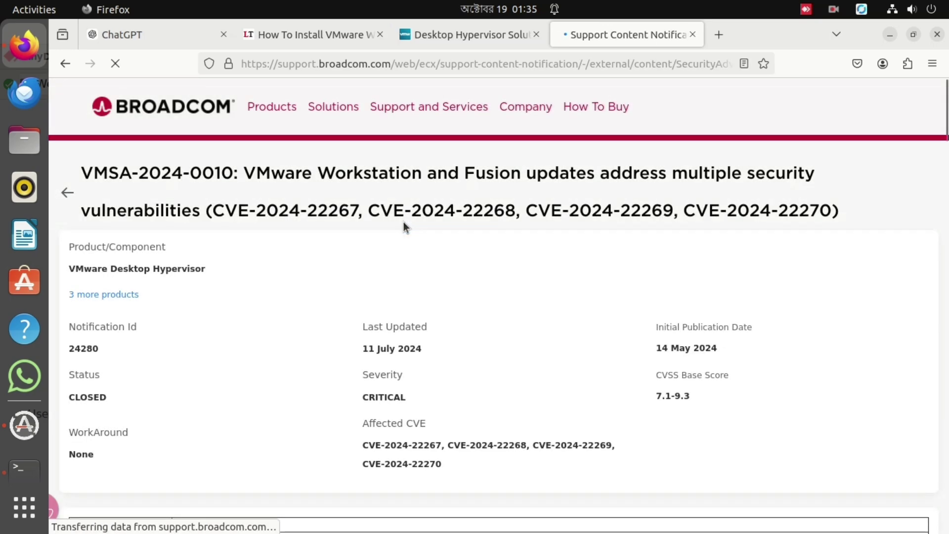
scroll(393, 346, down, 15)
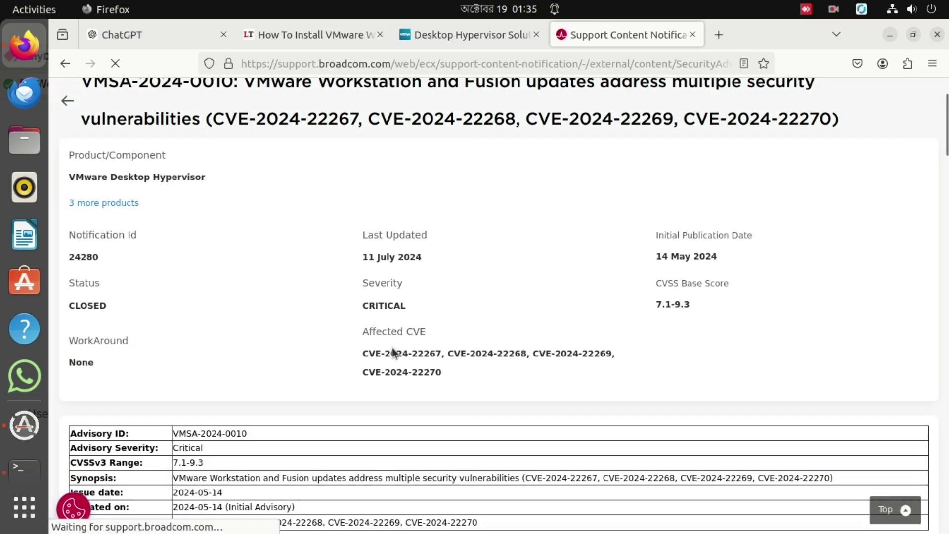
scroll(394, 350, down, 11)
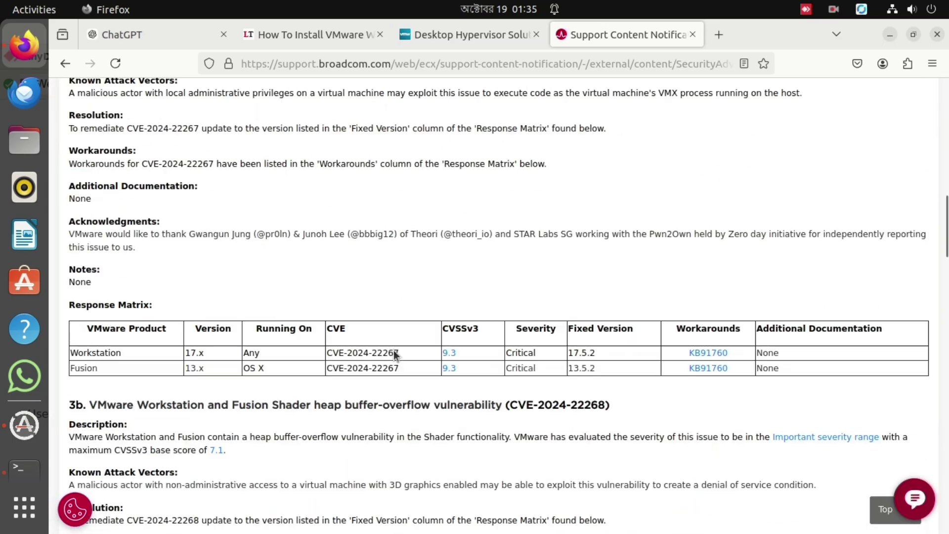
scroll(395, 351, down, 18)
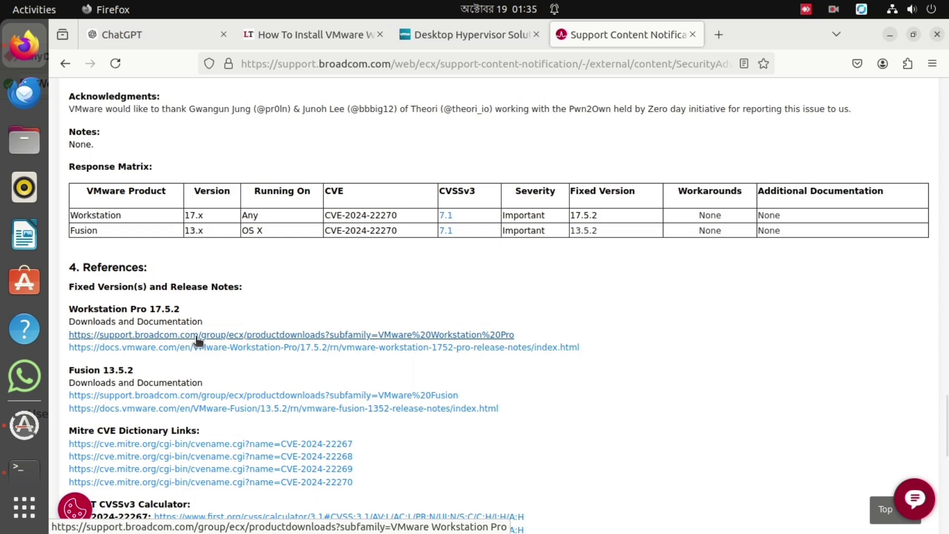
click(197, 336)
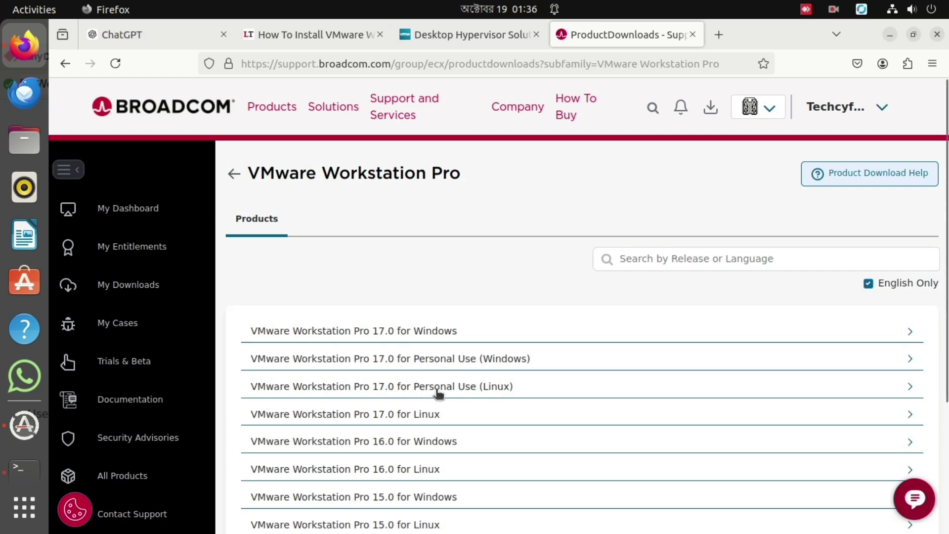
Expand Workstation Pro 17.0 for Personal Use (Linux), open release 17.6.1, and accept the Terms and Conditions.
click(438, 391)
scroll(437, 390, down, 2)
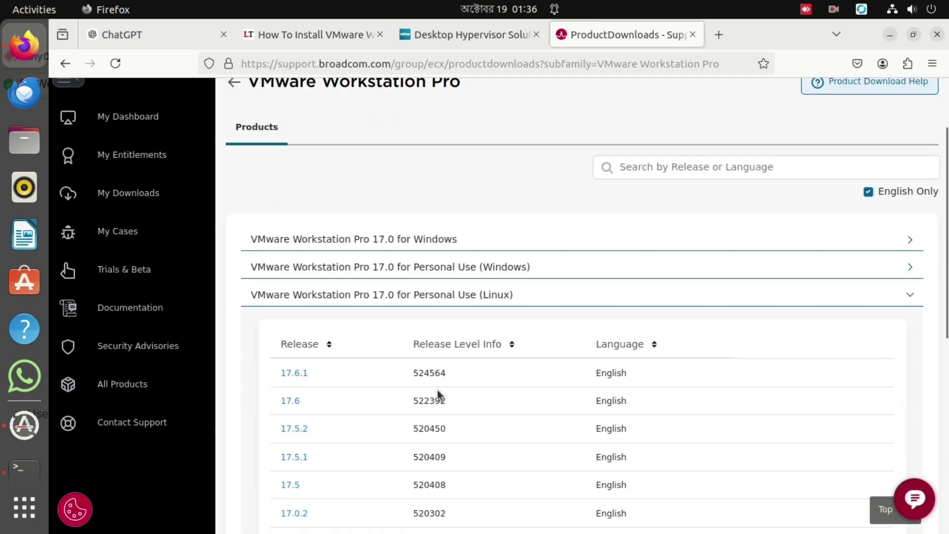
click(294, 373)
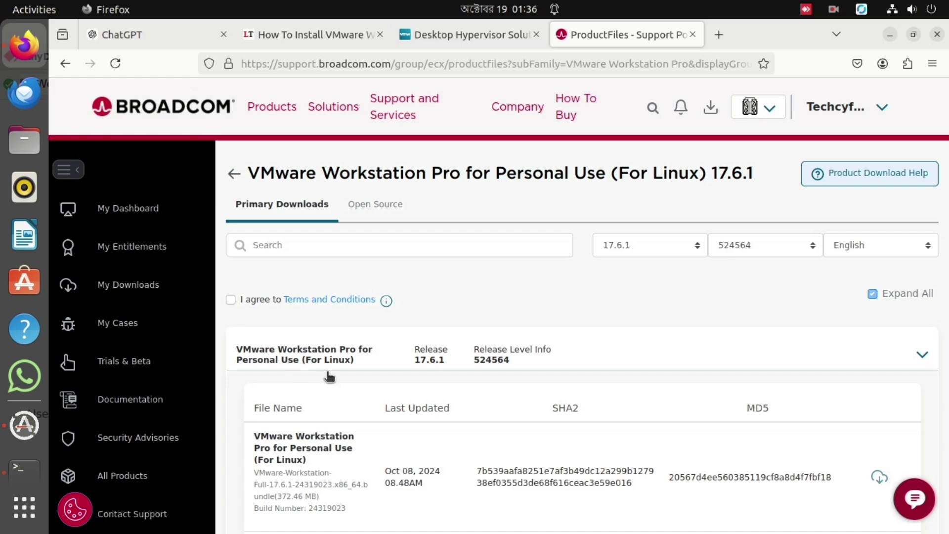
click(230, 299)
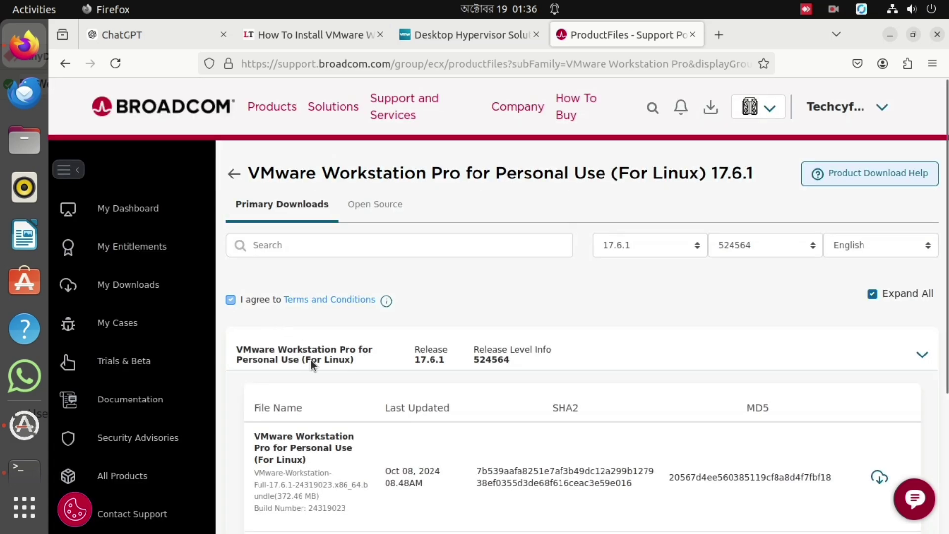
scroll(311, 361, down, 3)
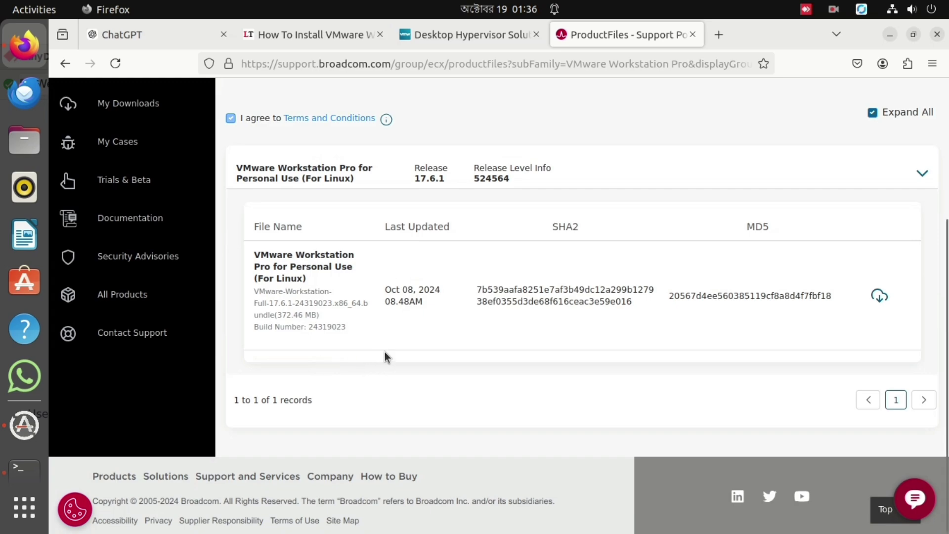
scroll(385, 351, up, 2)
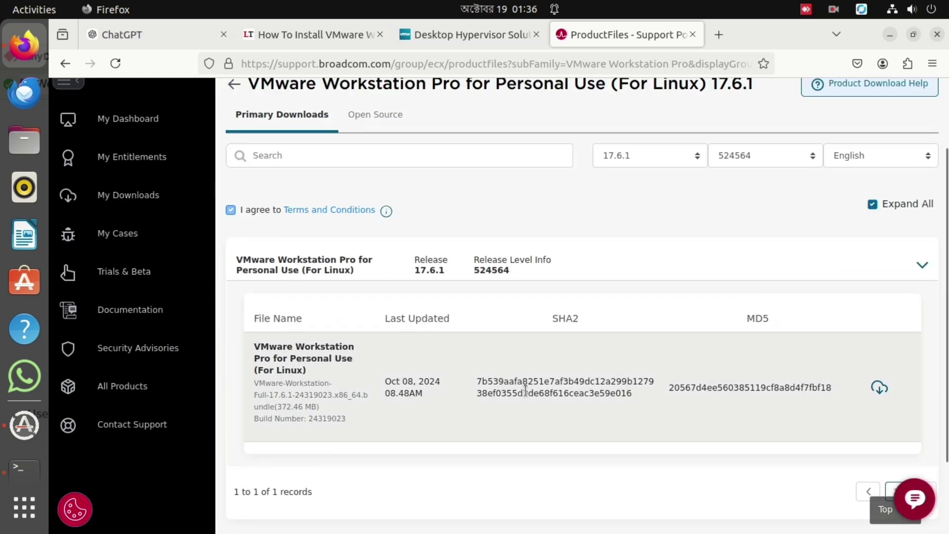
Start the 17.6.1 Linux bundle download and fill Address1 in the Trade Compliance Verification form.
click(880, 387)
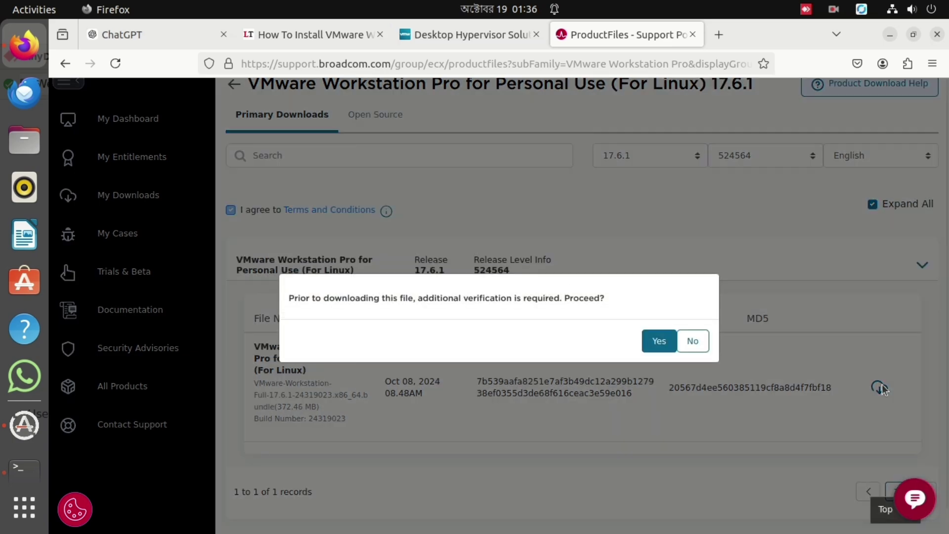
click(659, 341)
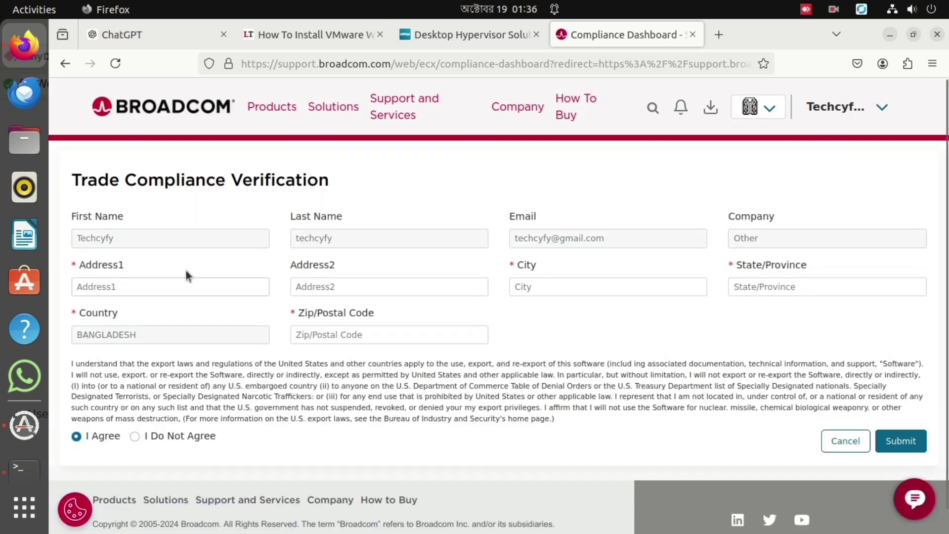
click(161, 289)
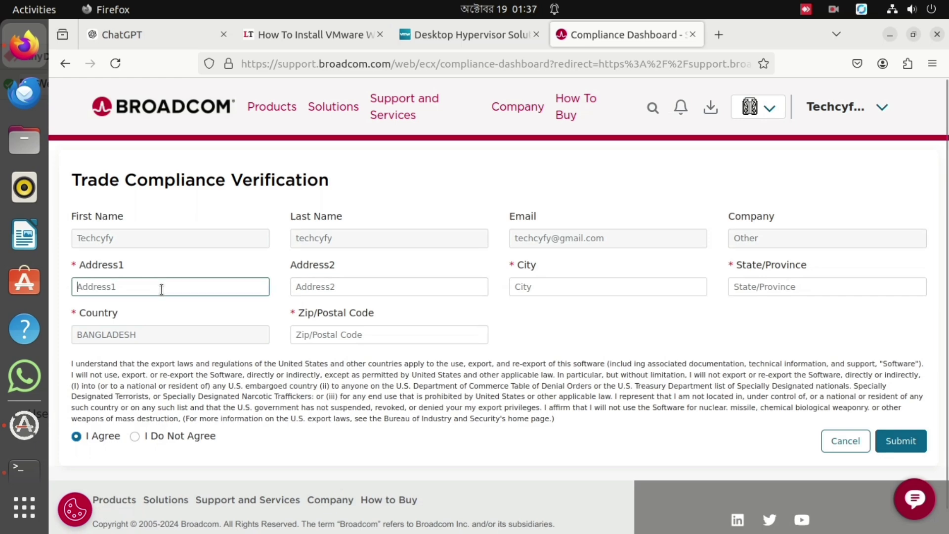
text(dhaka)
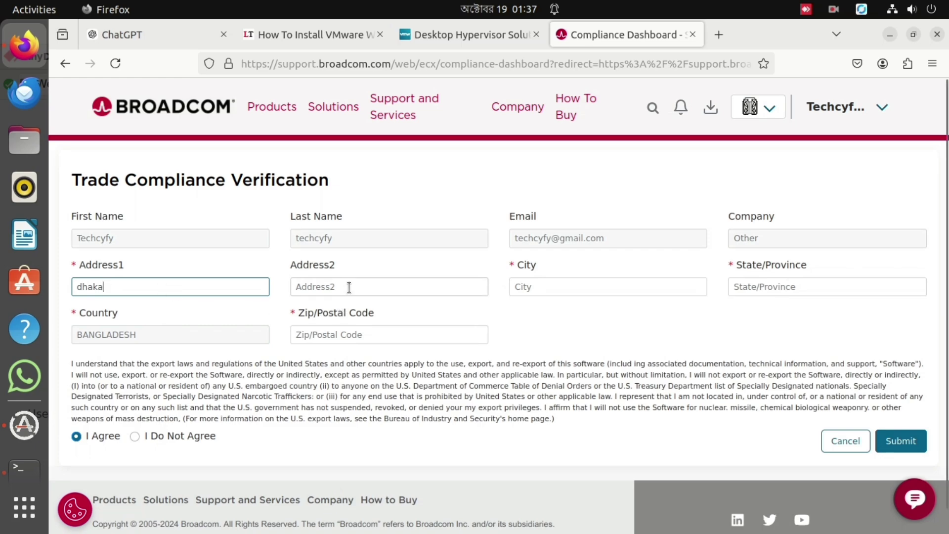
Fill in Address2, City, postal code and the remaining field, then submit the compliance form.
click(350, 287)
text(gu)
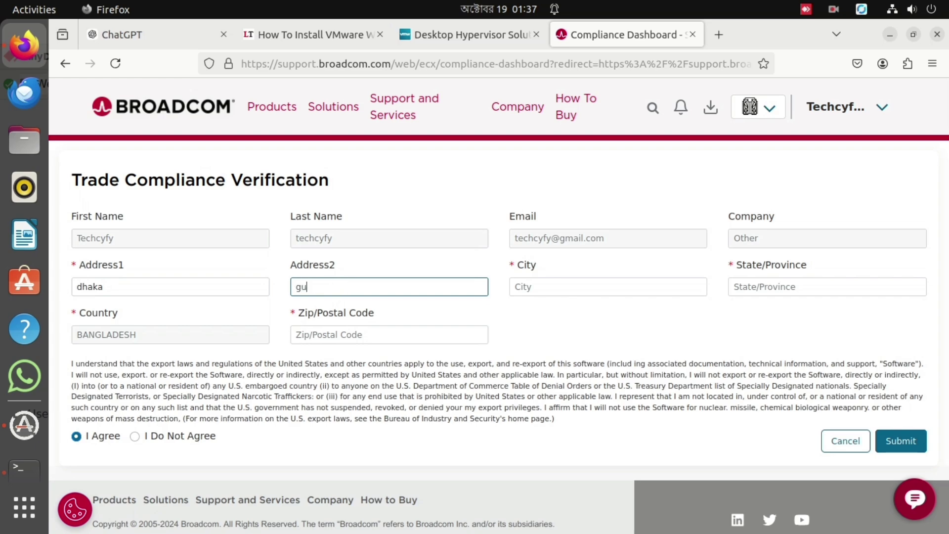
text(lsan)
click(556, 289)
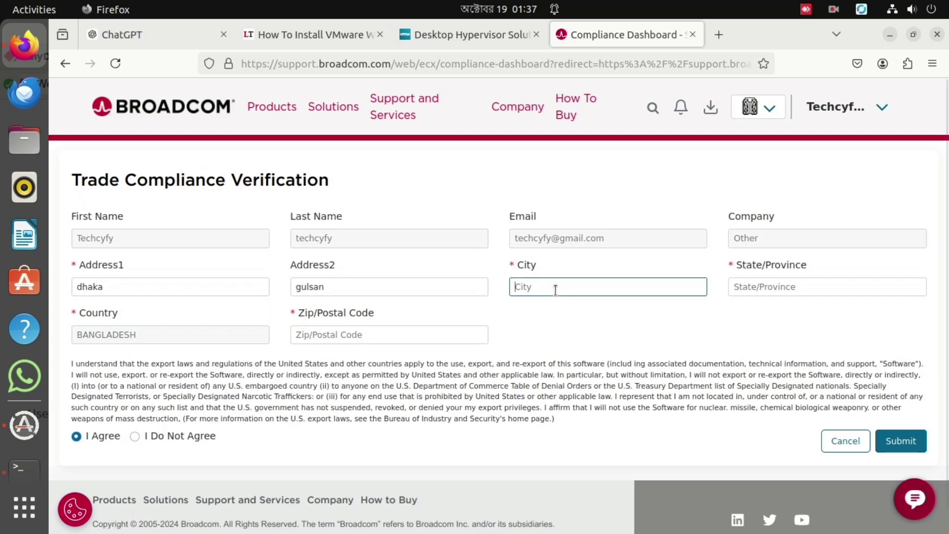
text(dhaka)
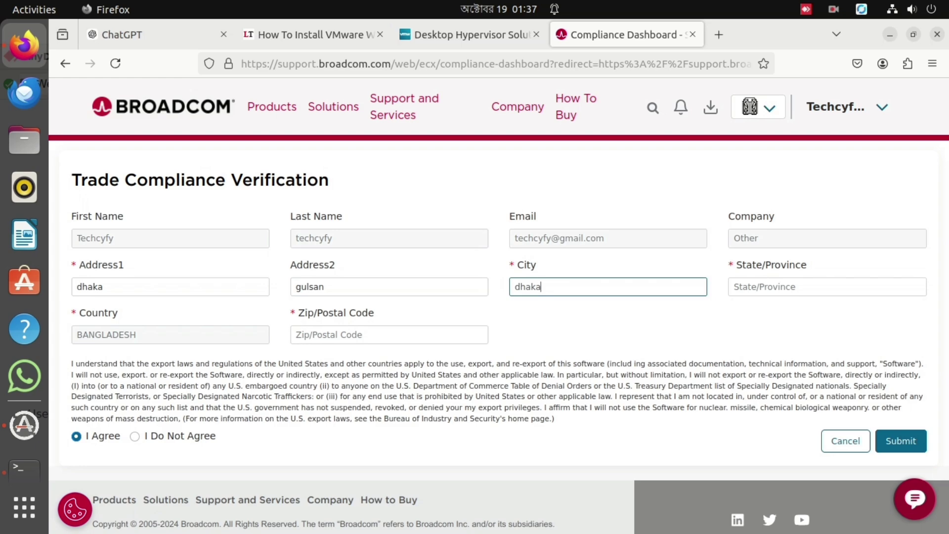
click(324, 334)
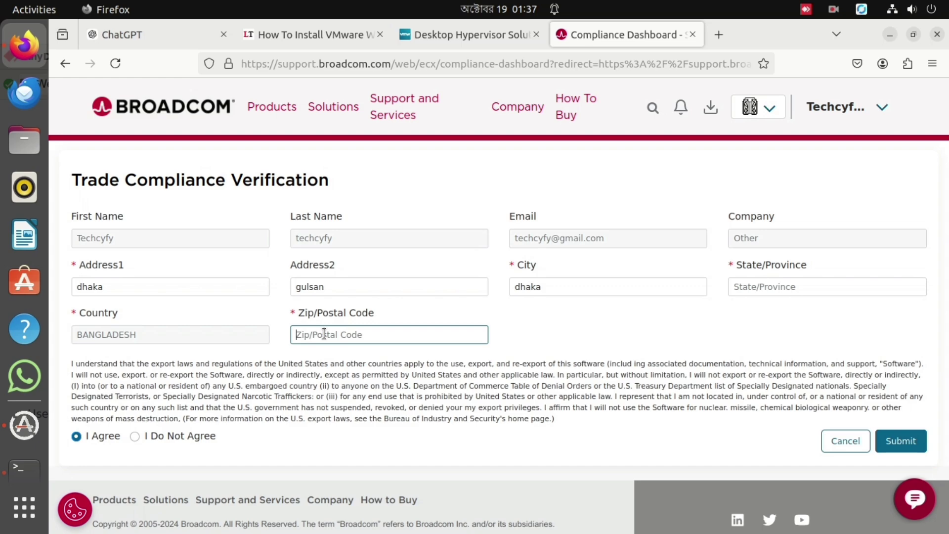
text(1212)
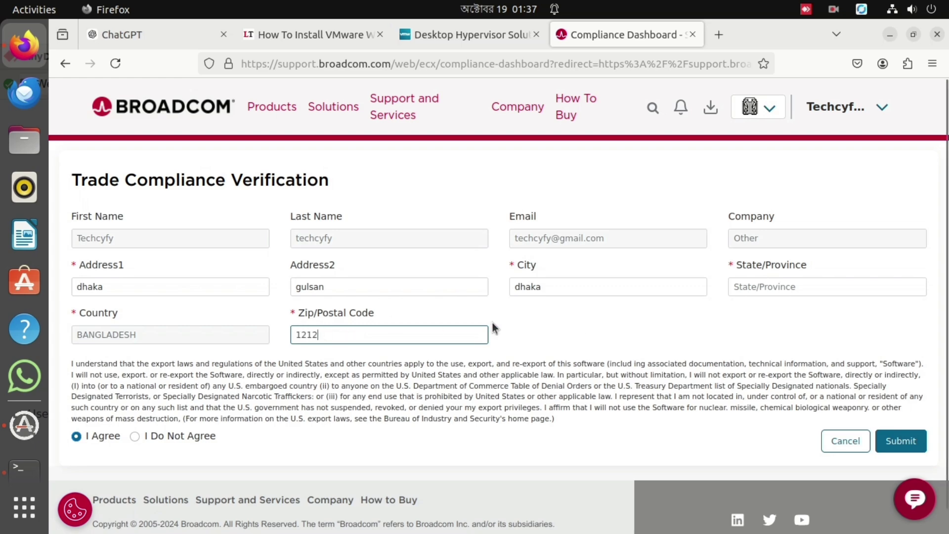
click(901, 441)
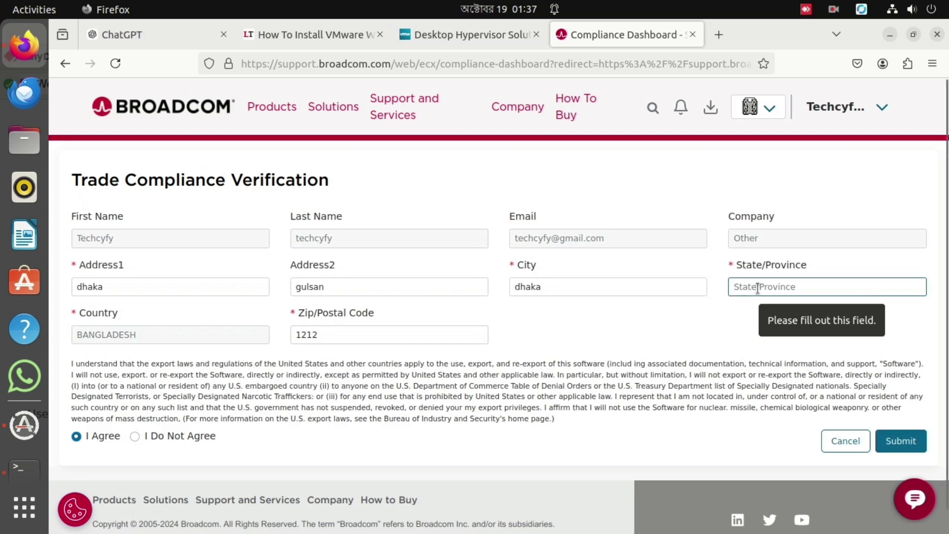
text(dhaka)
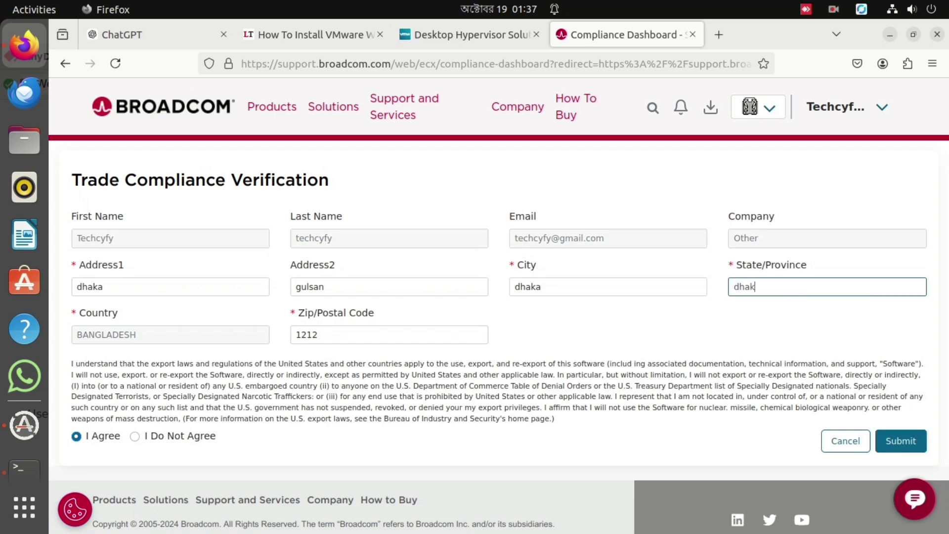
click(901, 440)
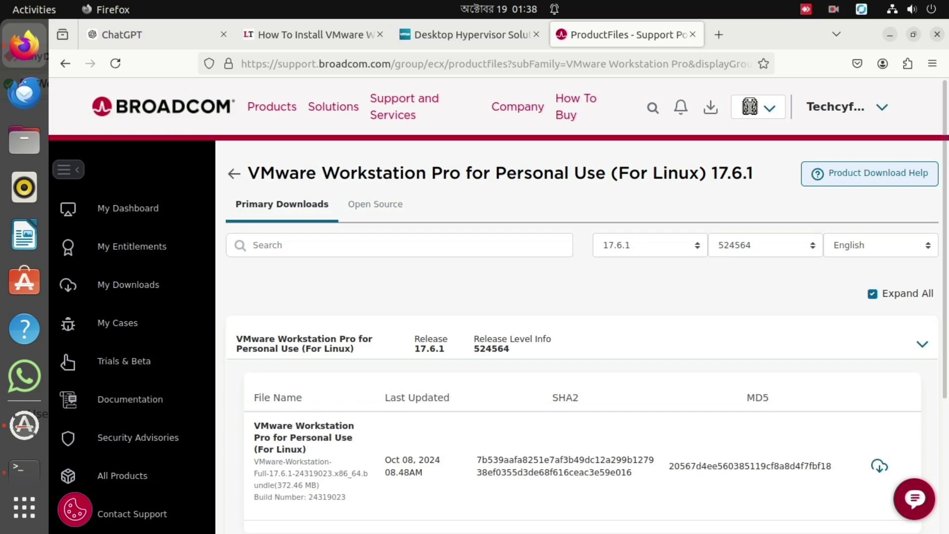
Download the 372 MB VMware-Workstation-Full-17.6.1-24319023.x86_64.bundle for Linux.
click(879, 467)
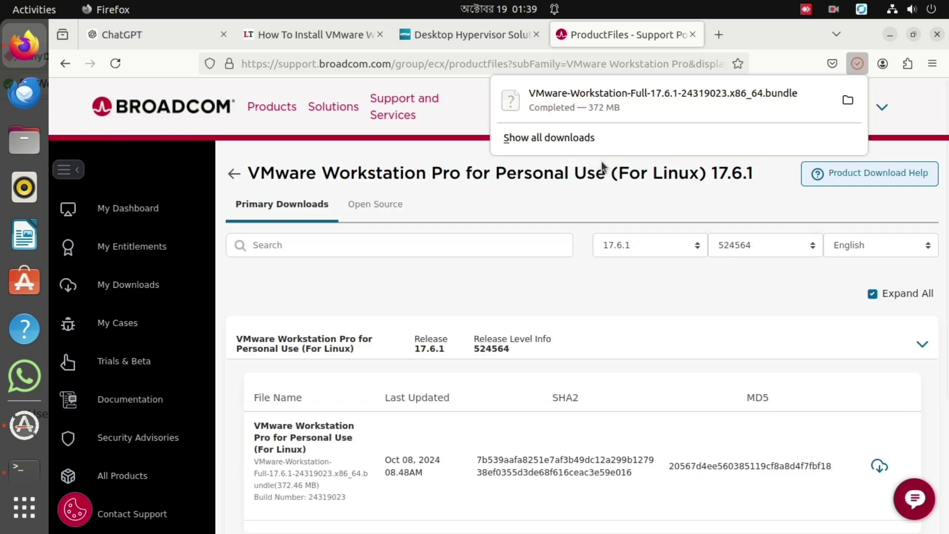
Open a terminal in the Downloads folder holding the bundle, with the install notes in Text Editor.
click(848, 109)
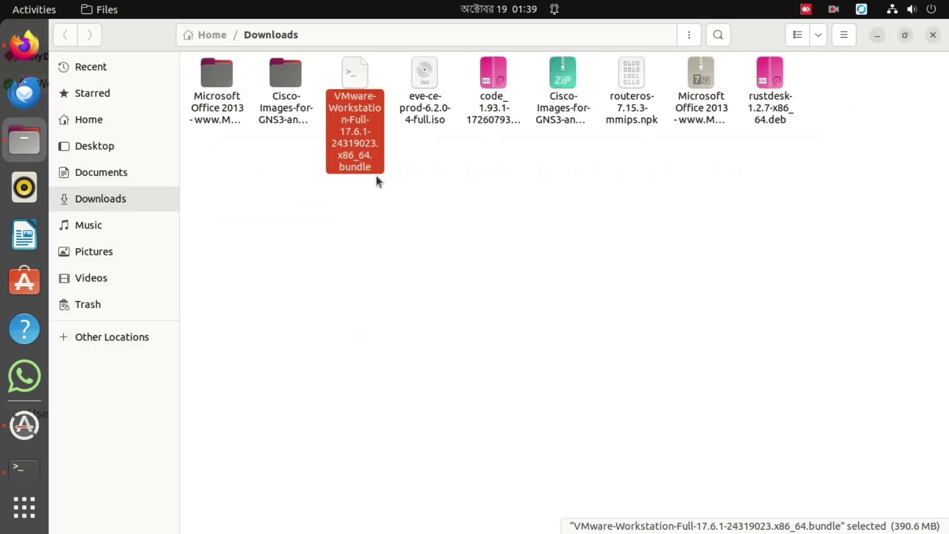
right_click(391, 213)
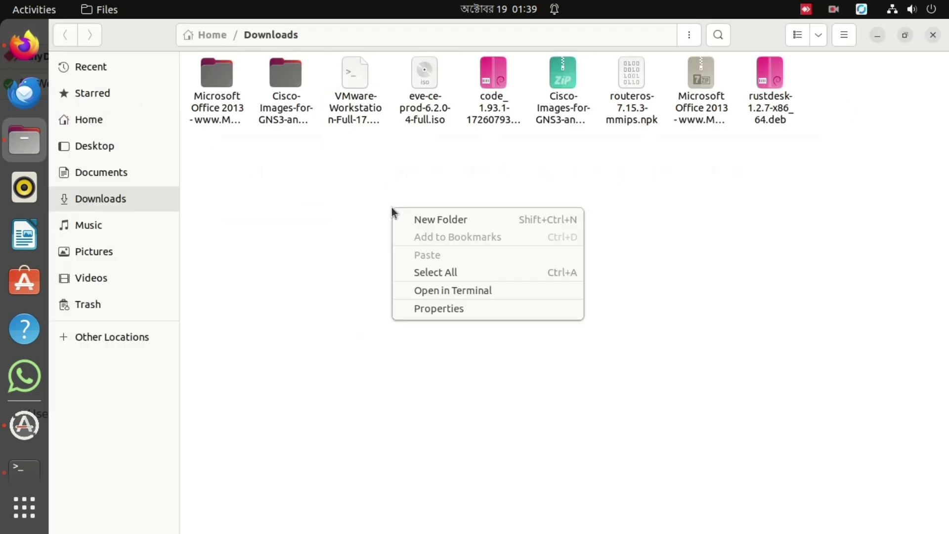
click(448, 289)
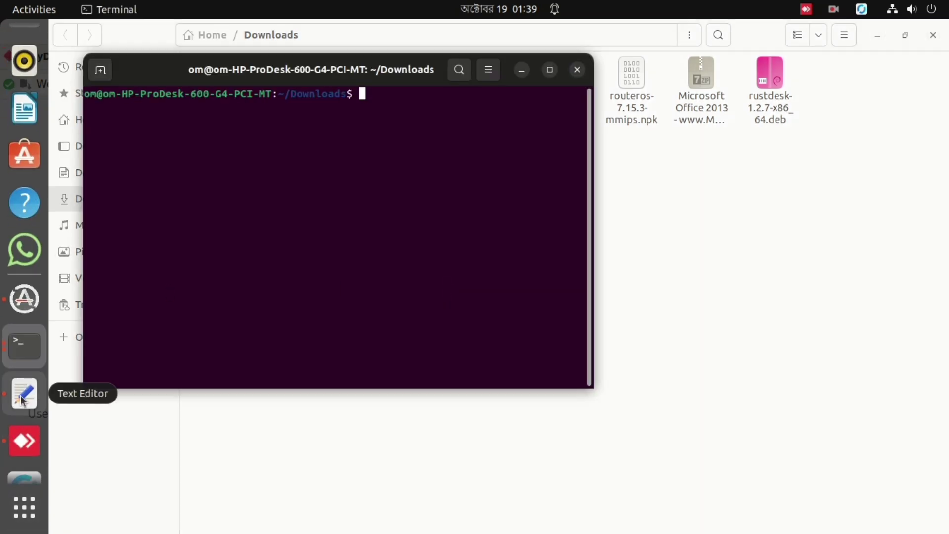
click(22, 399)
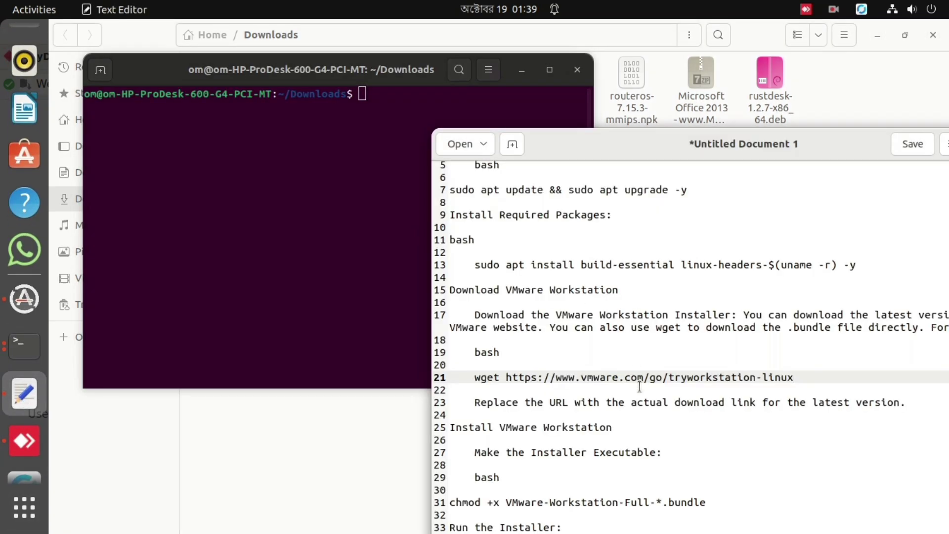
scroll(636, 393, down, 2)
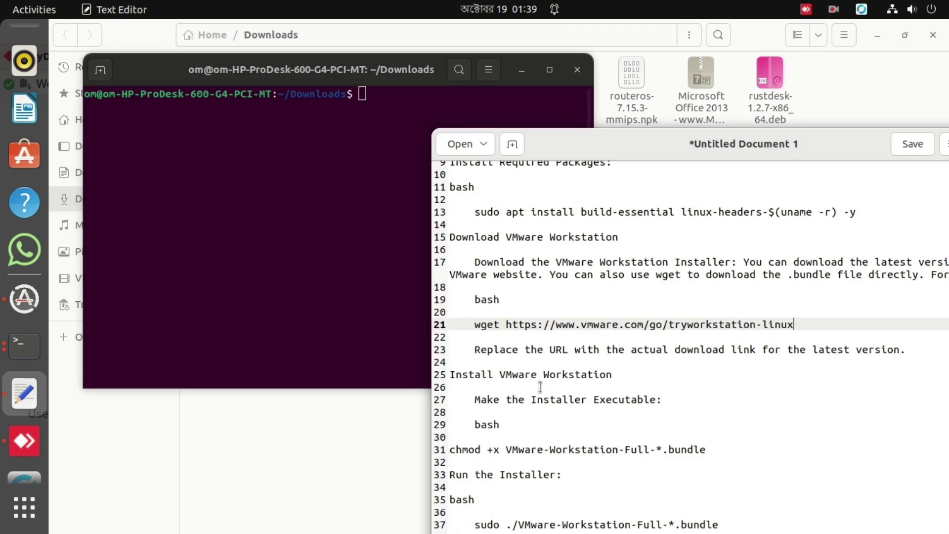
scroll(524, 407, down, 2)
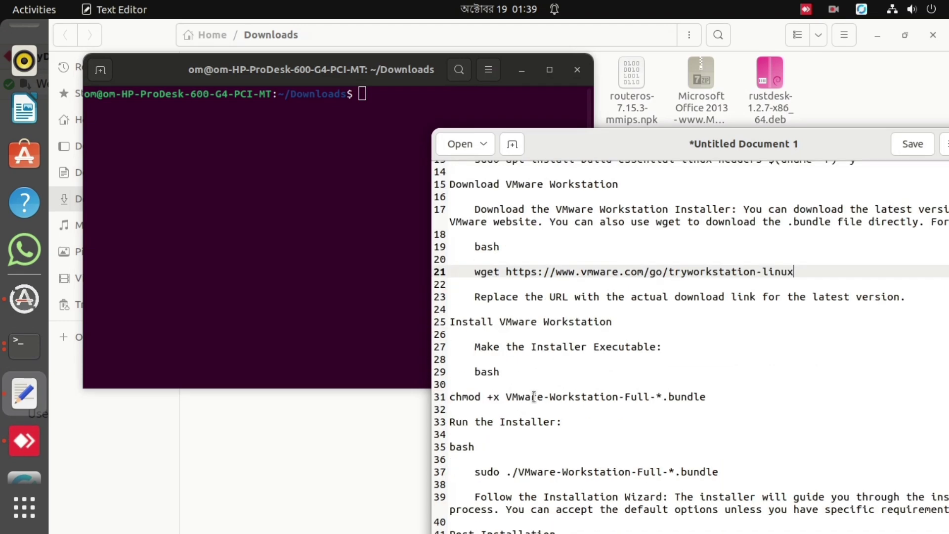
triple_click(487, 397)
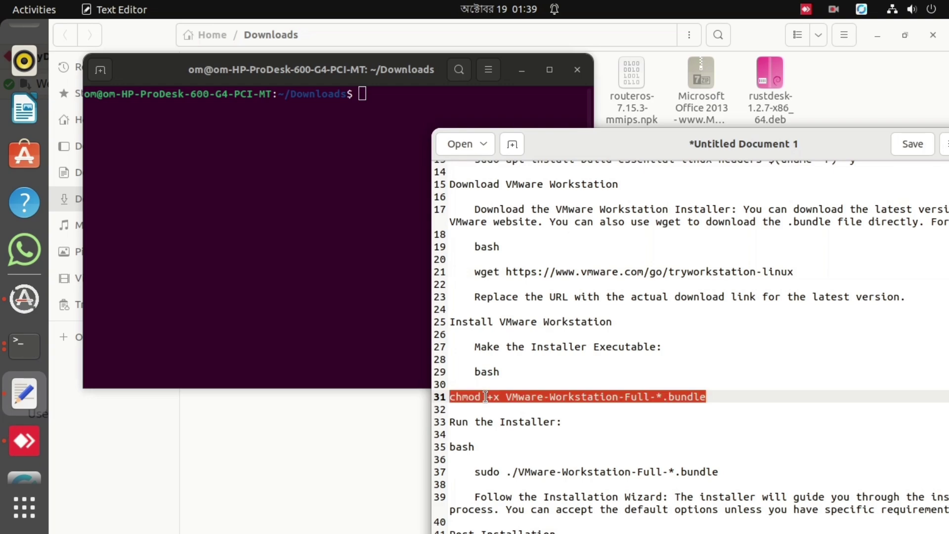
click(515, 397)
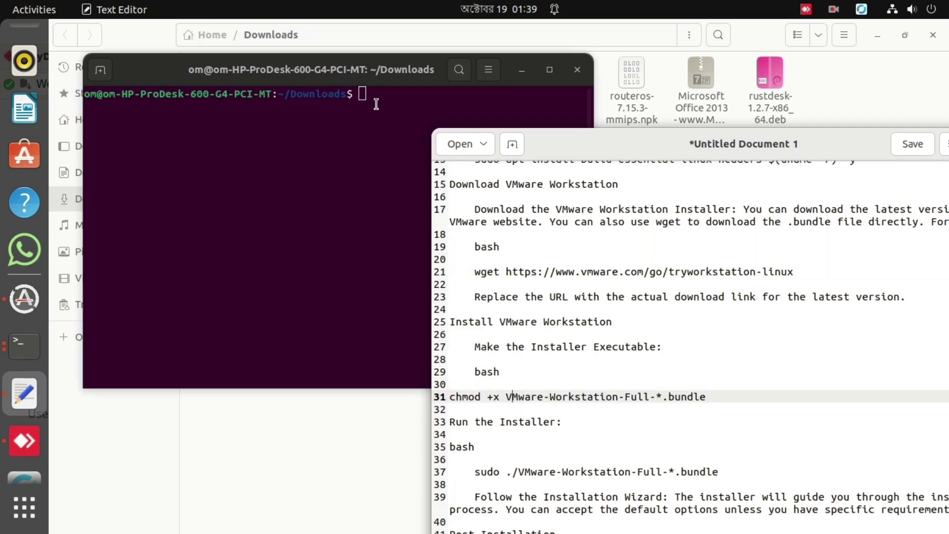
mouse_move(346, 75)
mouse_down()
mouse_move(349, 229)
mouse_move(334, 138)
mouse_move(343, 67)
mouse_move(343, 79)
mouse_up()
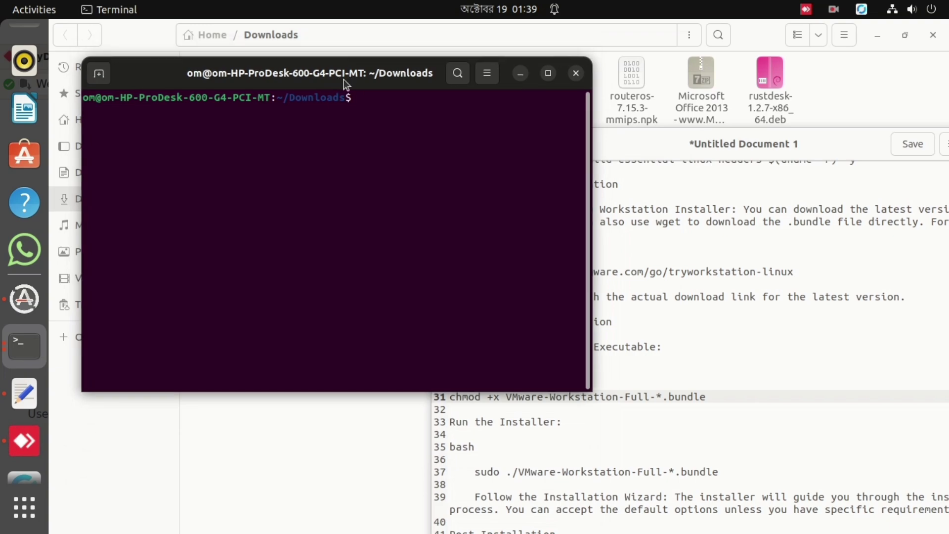
Run chmod +x on VMware-Workstation-Full-17.6.1-24319023.x86_64.bundle in ~/Downloads.
click(506, 397)
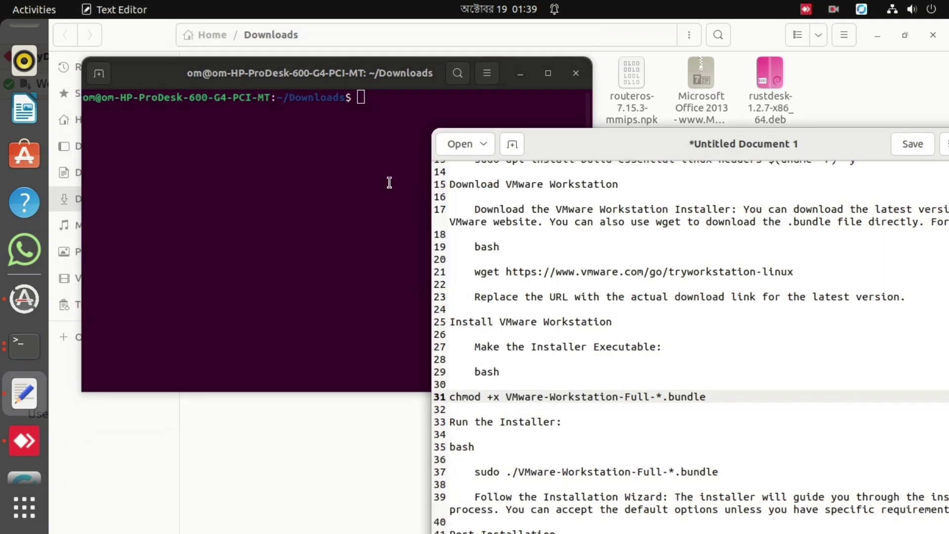
click(368, 111)
text(chm)
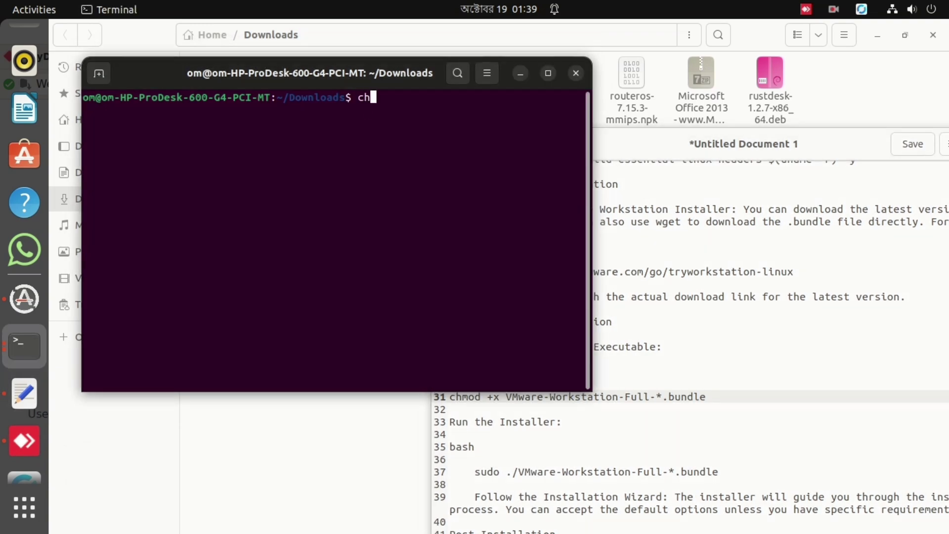
text(od +x vm)
key(BackSpace)
text(M)
key(BackSpace)
key(BackSpace)
text(V)
key(Tab)
key(Return)
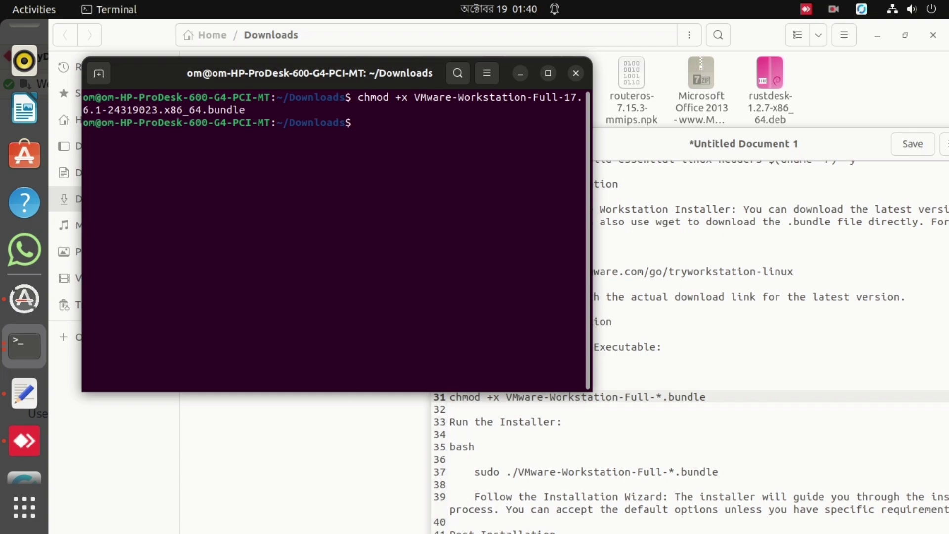
click(642, 405)
Run sudo ./VMware-Workstation-Full-17.6.1-24319023.x86_64.bundle and enter the account password to start installing.
scroll(595, 423, down, 2)
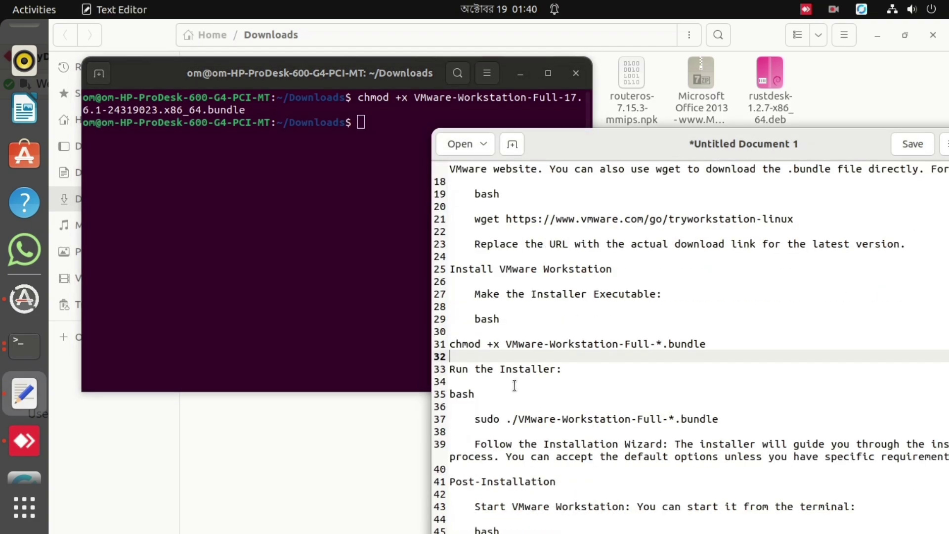
drag(475, 419, 525, 431)
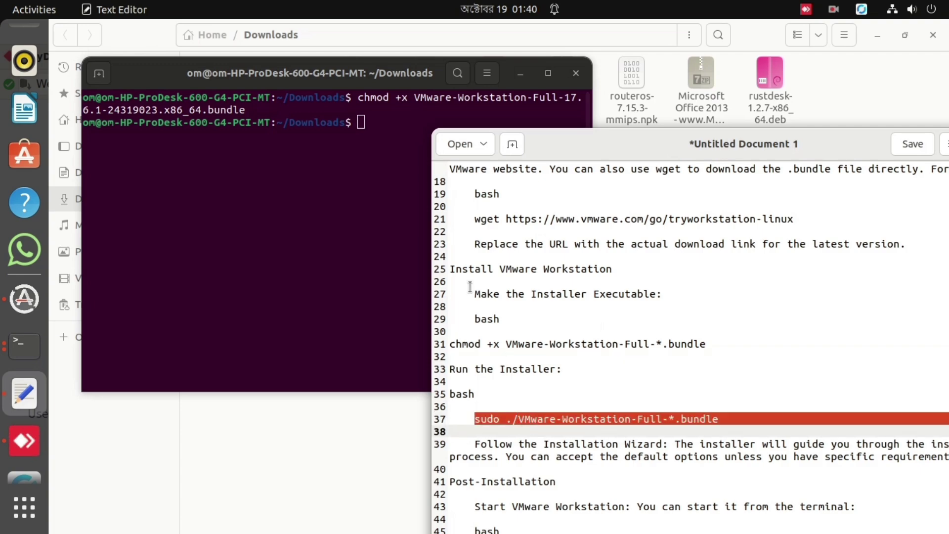
click(382, 130)
text(s)
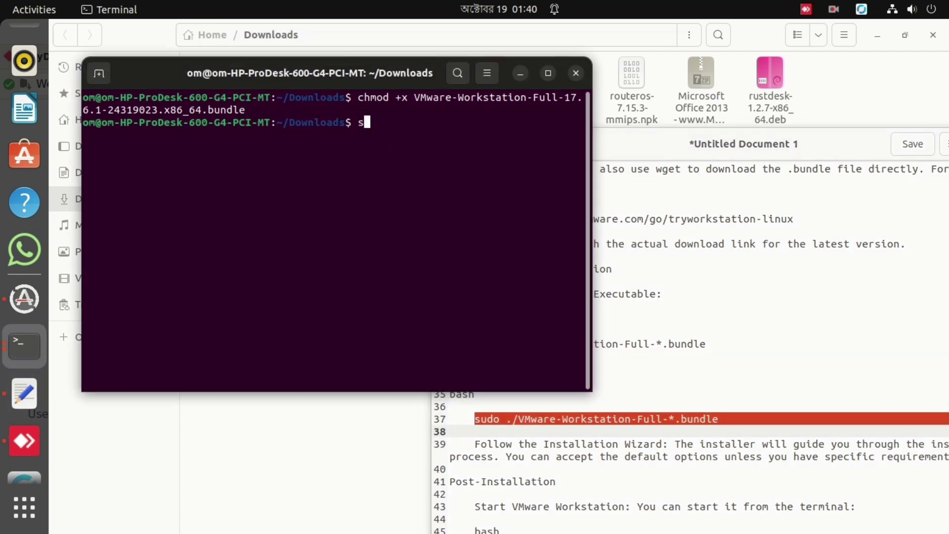
text(udo ./V)
key(Tab)
key(Return)
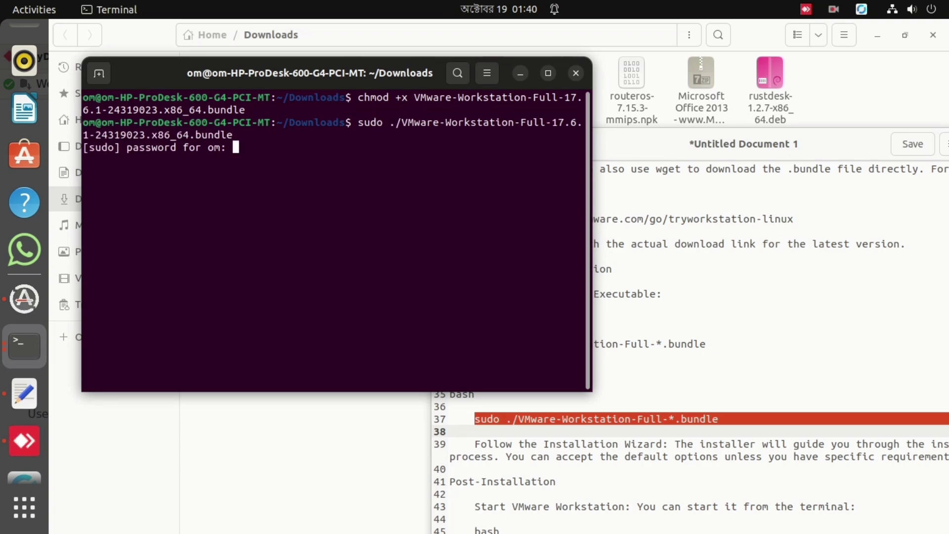
key(Return)
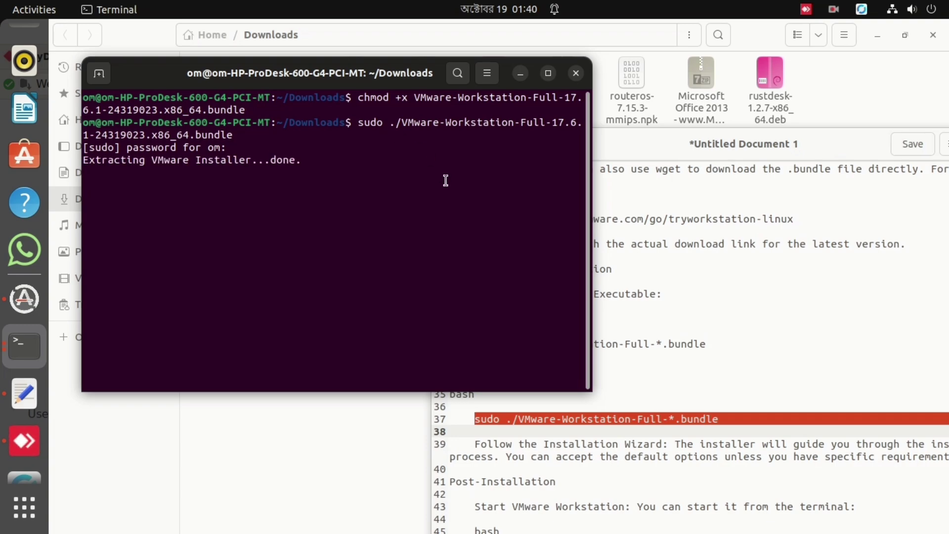
scroll(648, 385, down, 2)
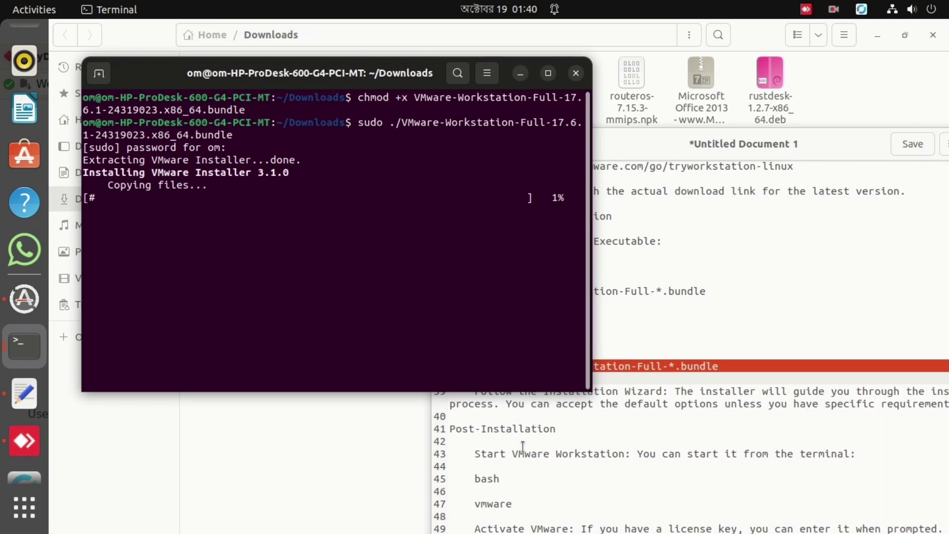
scroll(524, 463, down, 1)
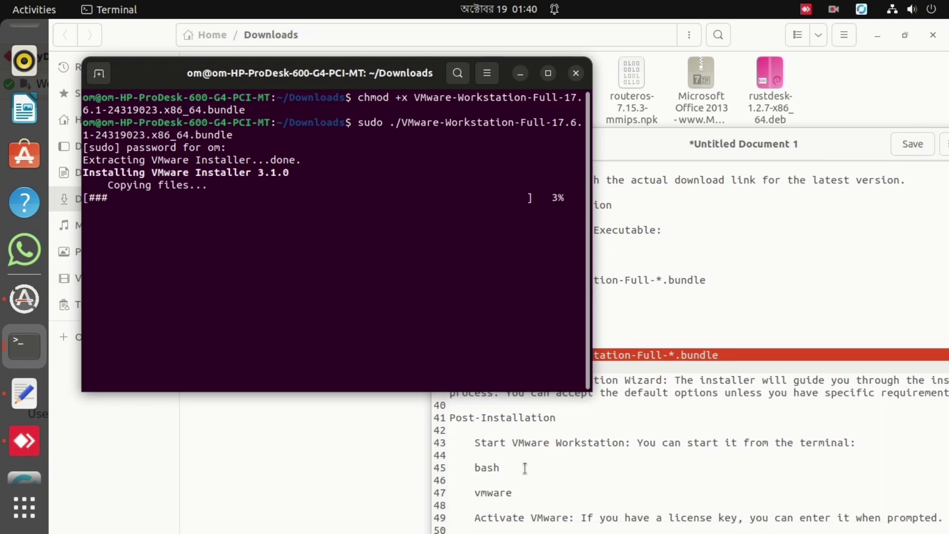